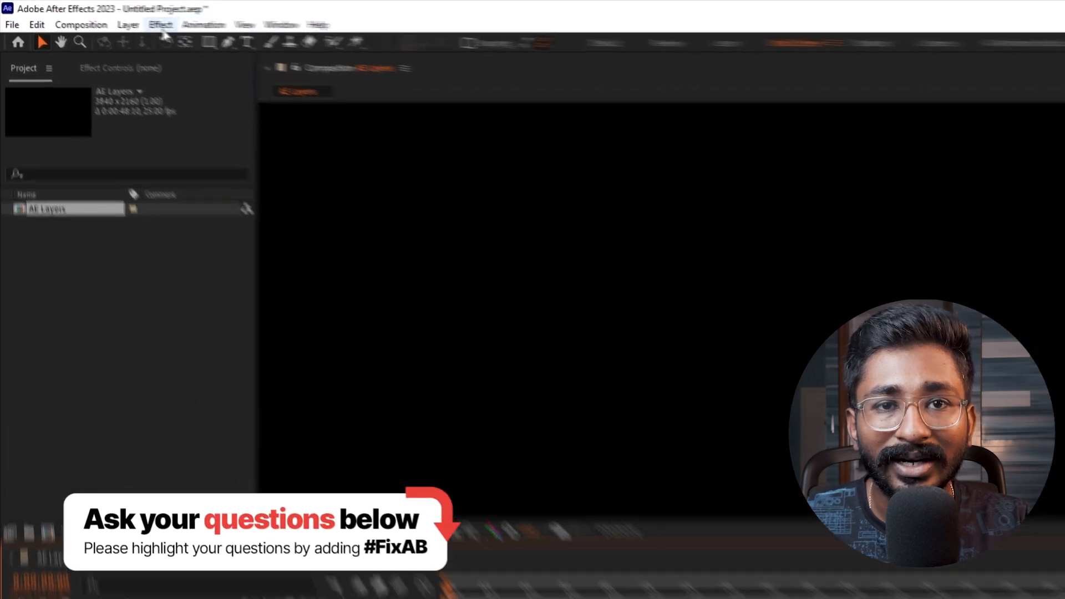
- Create a new text layer in the AE Layers composition containing the text "As"
{"action": "left_click", "coordinate": [128, 25]}
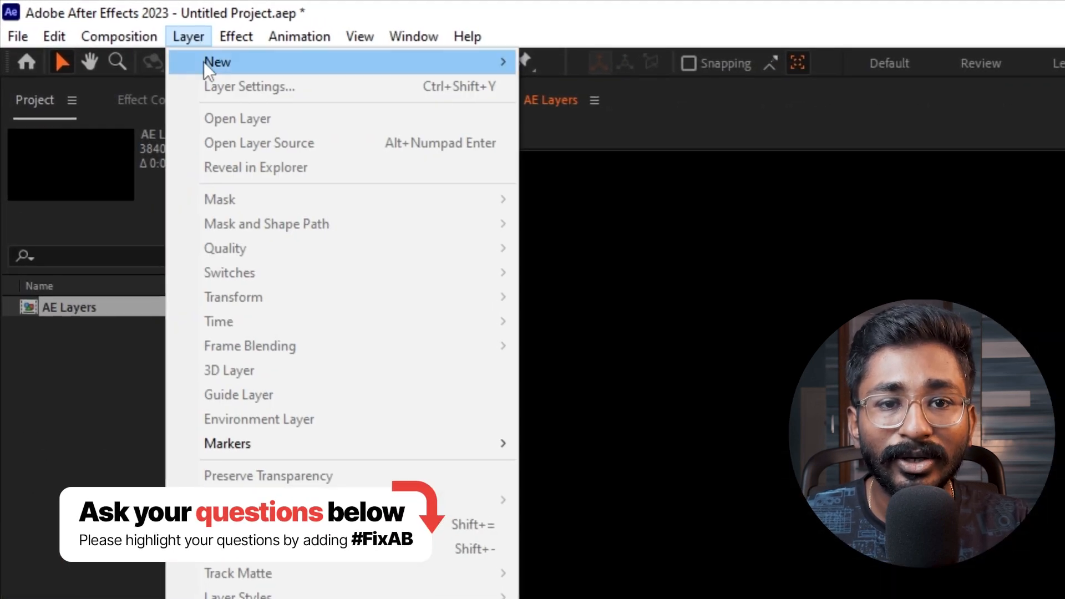
{"action": "mouse_move", "coordinate": [139, 43]}
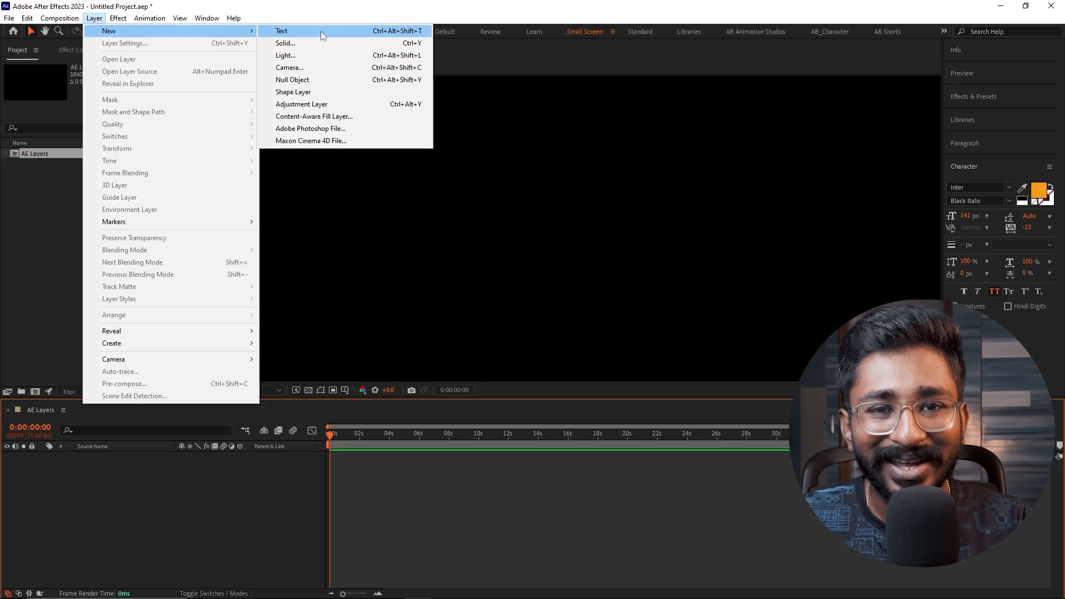
{"action": "left_click", "coordinate": [321, 31]}
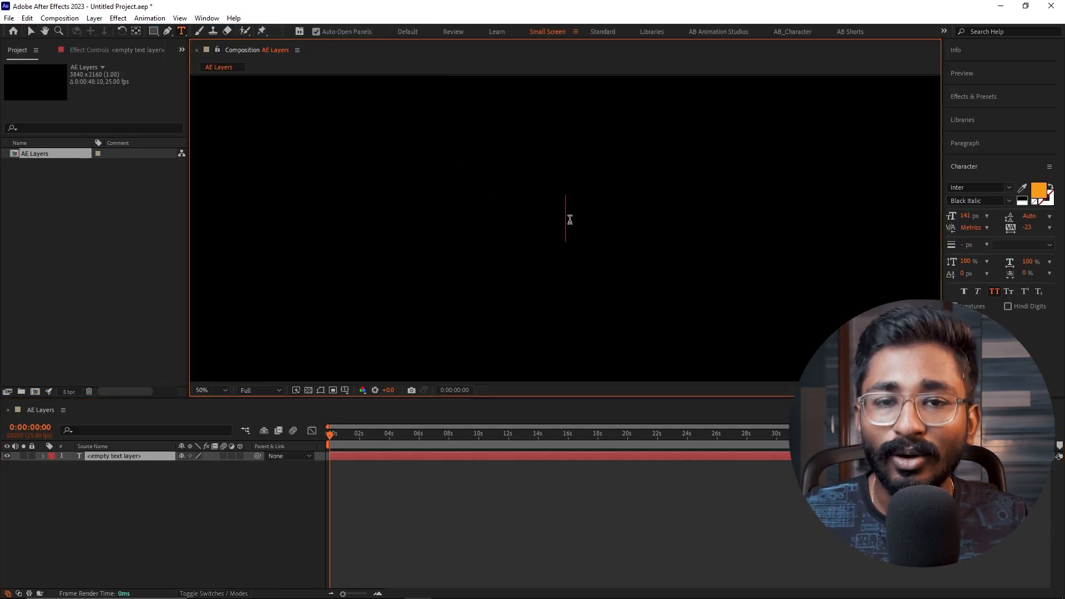
{"action": "type", "text": "As"}
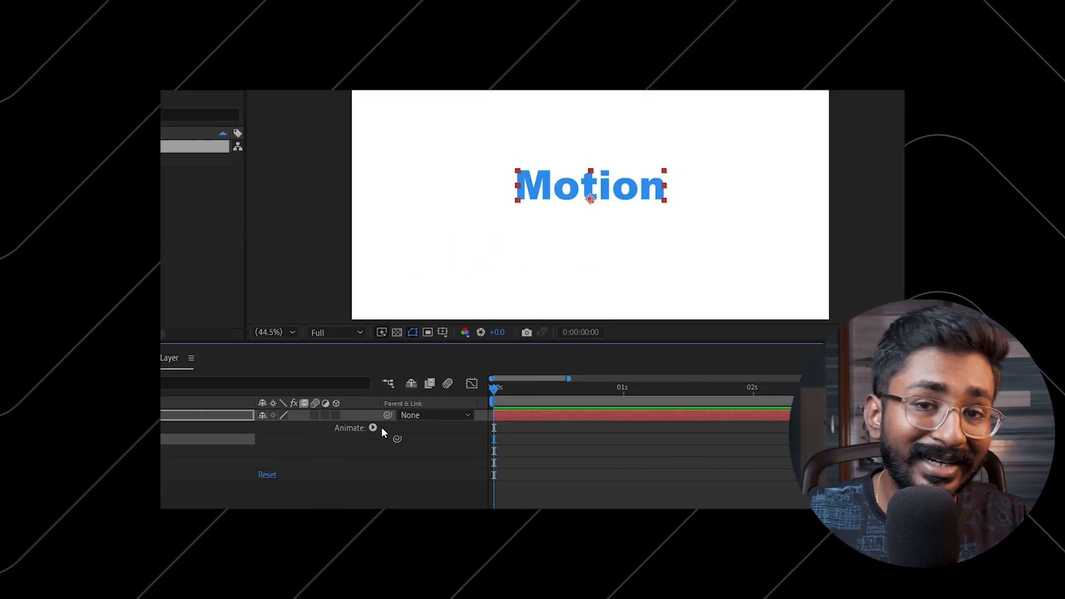
- Draw a curved open mask path with the Pen tool on the Motion text layer, running past the text's lower edge
{"action": "left_click", "coordinate": [408, 418]}
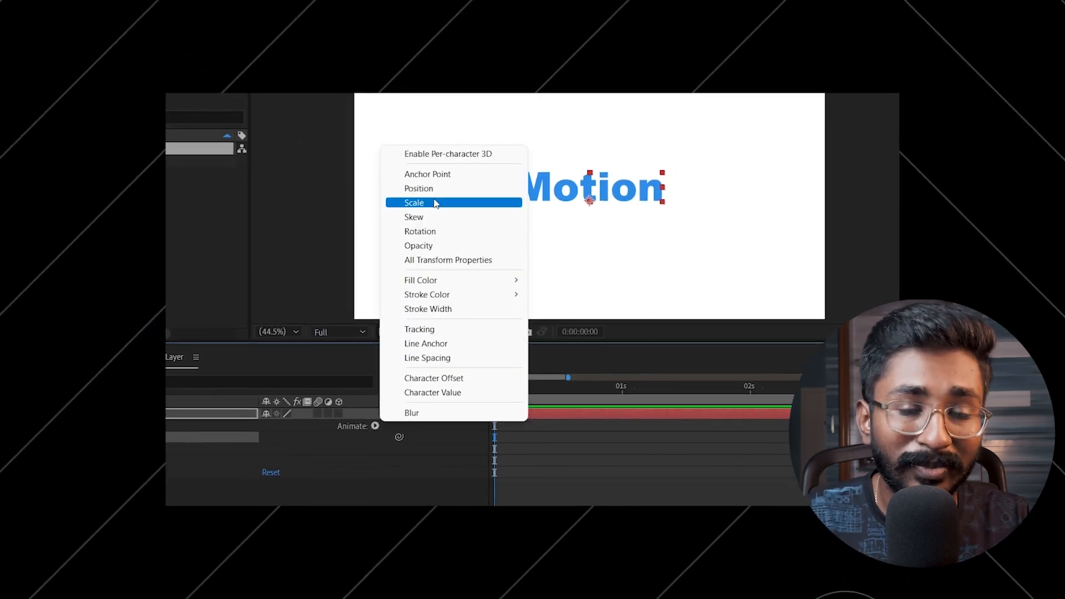
{"action": "left_click", "coordinate": [405, 142]}
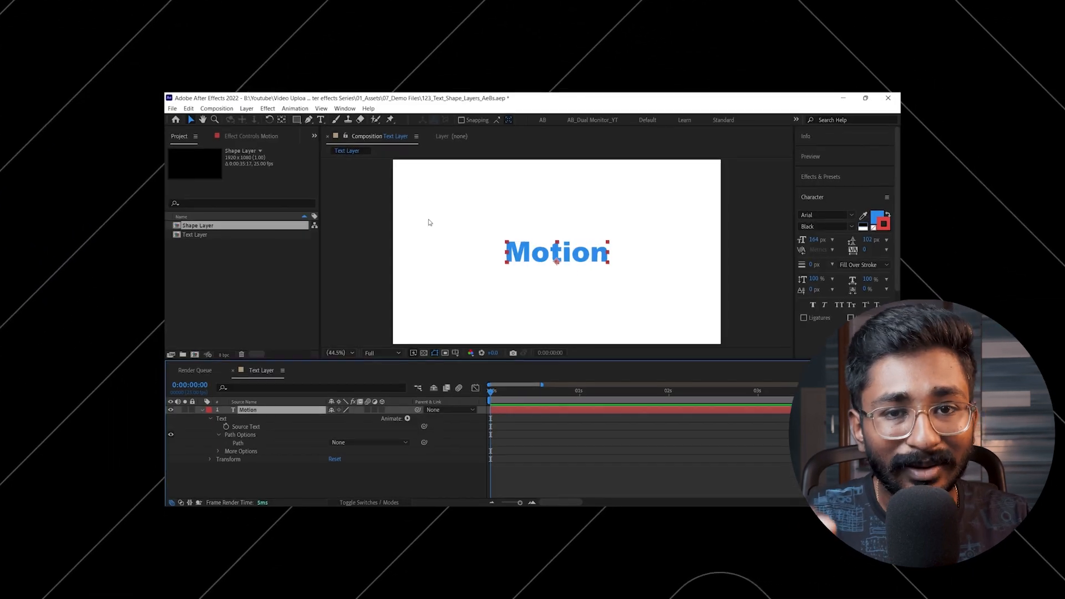
{"action": "key", "text": "g"}
{"action": "scroll", "coordinate": [464, 309], "scroll_direction": "down", "scroll_amount": 2}
{"action": "left_click", "coordinate": [494, 193]}
{"action": "left_click_drag", "start_coordinate": [493, 234], "coordinate": [486, 255]}
{"action": "left_click_drag", "start_coordinate": [608, 277], "coordinate": [632, 291]}
{"action": "left_click_drag", "start_coordinate": [675, 298], "coordinate": [695, 296]}
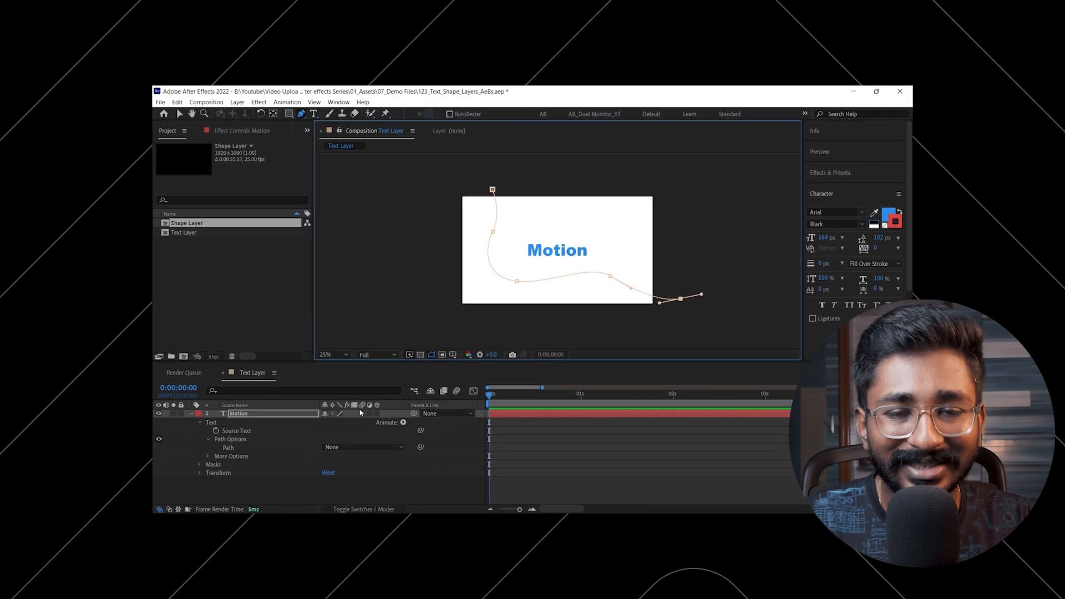
- Attach the Motion text to Mask 1 through the text layer's Path Options
{"action": "left_click", "coordinate": [369, 443]}
{"action": "left_click", "coordinate": [354, 458]}
{"action": "scroll", "coordinate": [540, 280], "scroll_direction": "up", "scroll_amount": 2}
{"action": "left_click", "coordinate": [323, 466]}
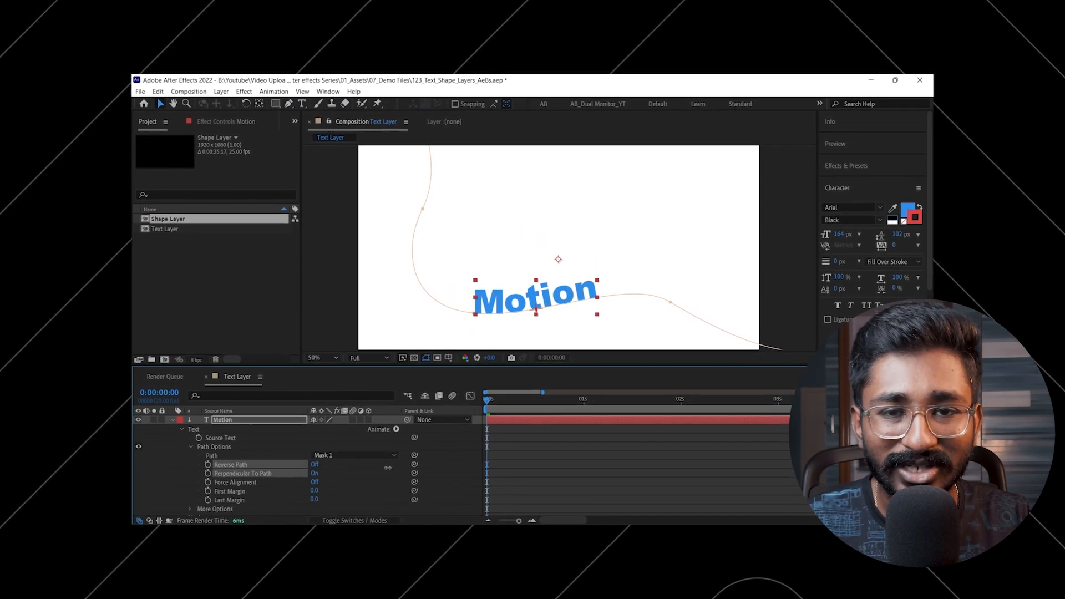
{"action": "key", "text": "period"}
{"action": "key", "text": "period"}
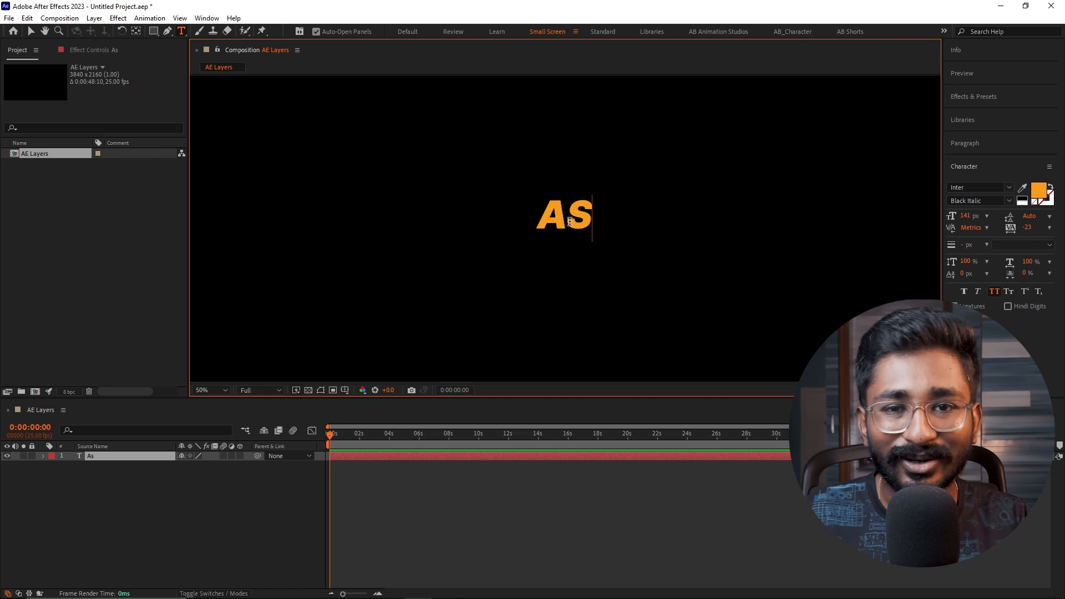
- Finish editing the "As" text and delete its layer from the AE Layers composition
{"action": "key", "text": "Escape"}
{"action": "key", "text": "v"}
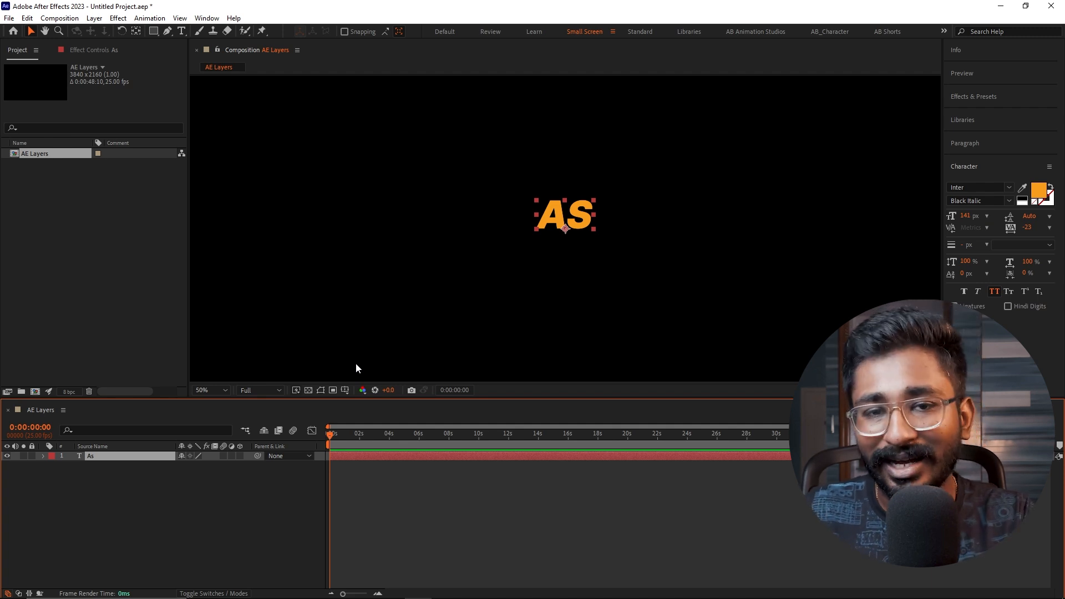
{"action": "key", "text": "Delete"}
{"action": "right_click", "coordinate": [217, 481]}
{"action": "mouse_move", "coordinate": [262, 344]}
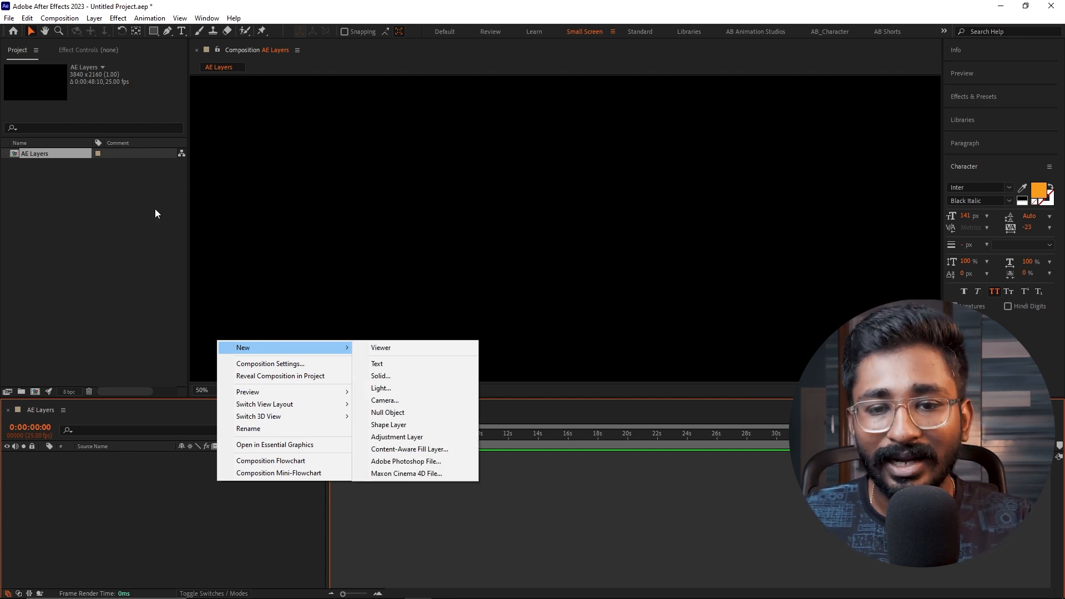
{"action": "left_click", "coordinate": [176, 516]}
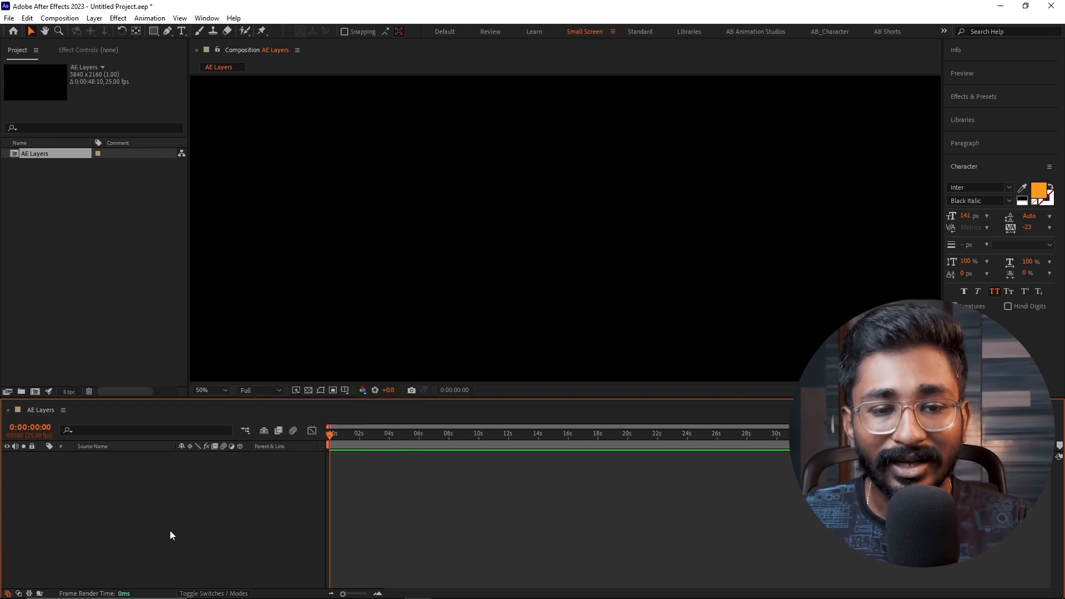
- Create a black solid layer of 3840 × 2160 px, keeping the default name, size and colour
{"action": "right_click", "coordinate": [181, 492]}
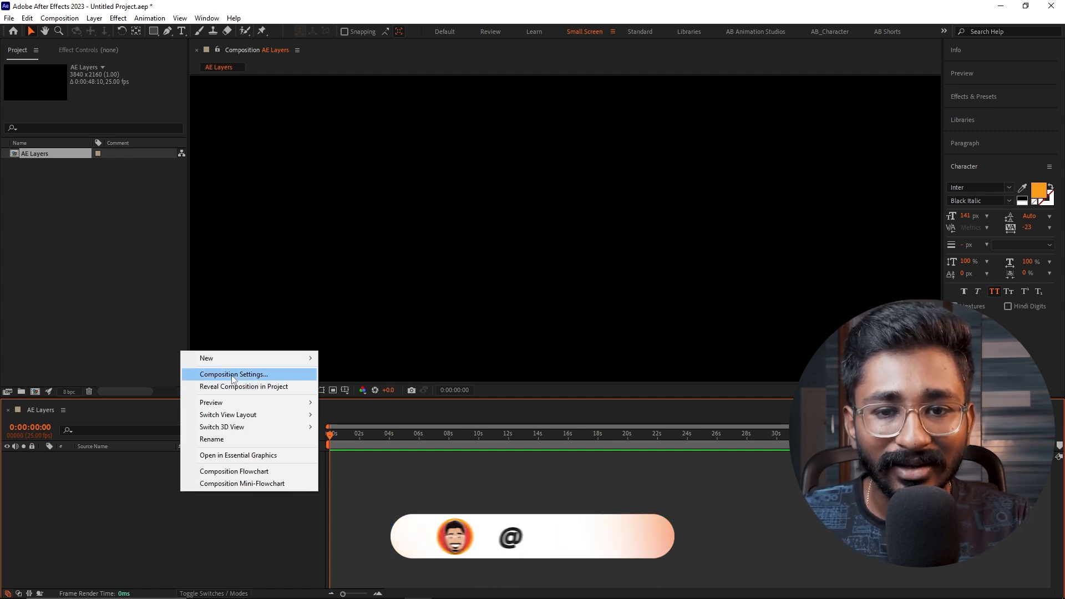
{"action": "mouse_move", "coordinate": [244, 358]}
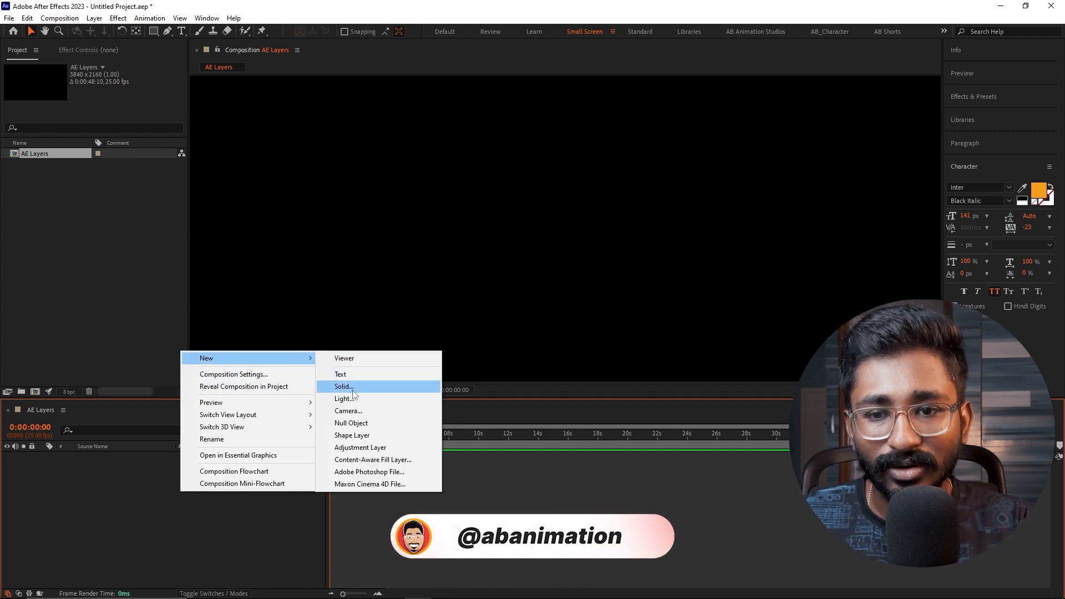
{"action": "left_click", "coordinate": [344, 387]}
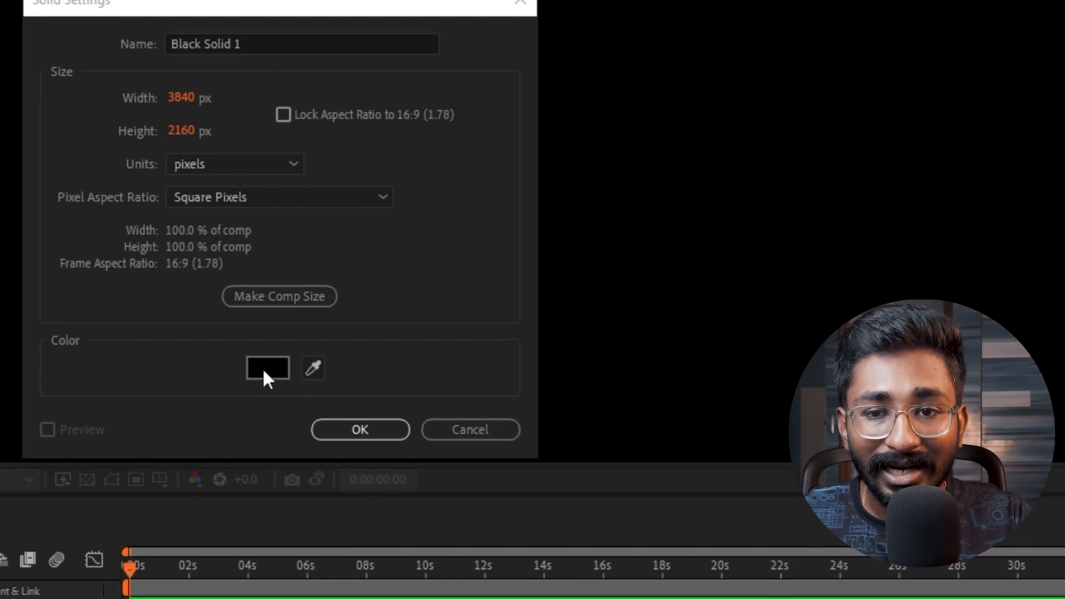
{"action": "left_click", "coordinate": [264, 368]}
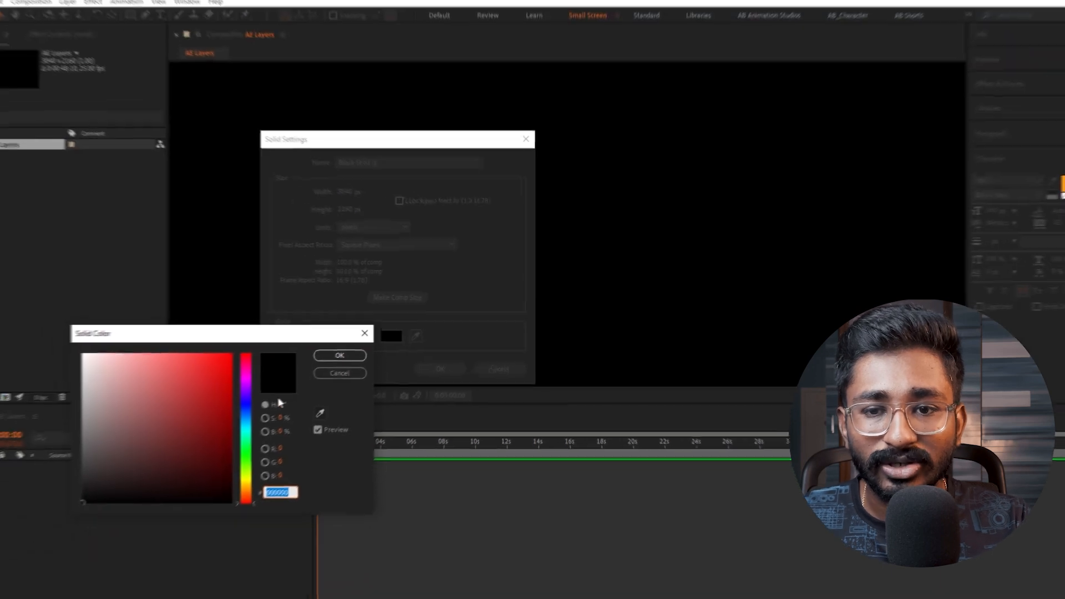
{"action": "left_click", "coordinate": [344, 368]}
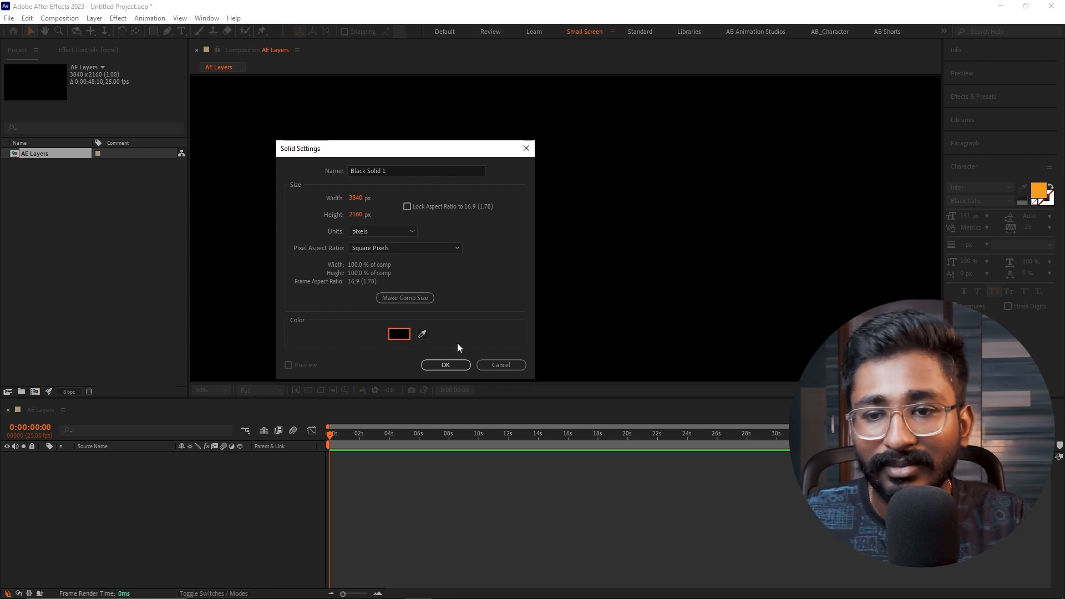
{"action": "left_click", "coordinate": [445, 365]}
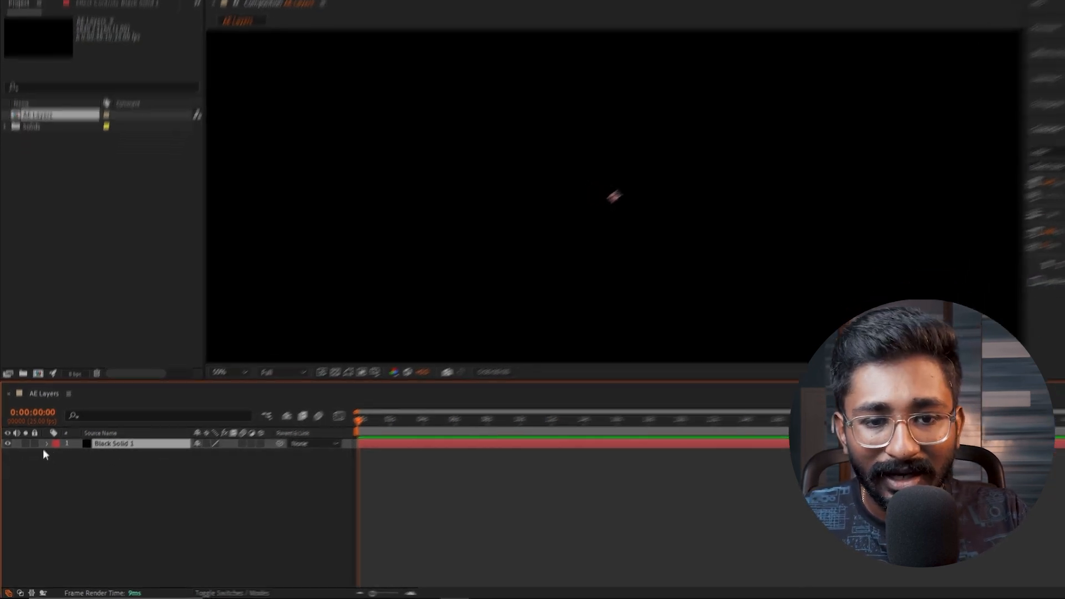
- Expand the black solid's Transform properties and delete the solid layer from the composition
{"action": "left_click", "coordinate": [47, 443]}
{"action": "left_click", "coordinate": [58, 453]}
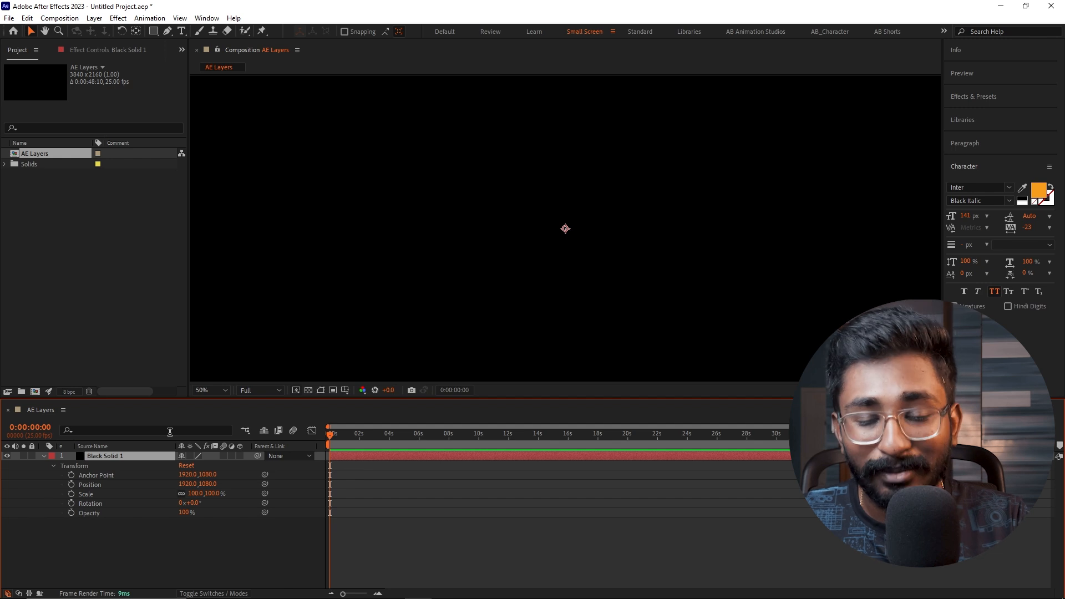
{"action": "key", "text": "Delete"}
{"action": "right_click", "coordinate": [150, 505]}
{"action": "mouse_move", "coordinate": [215, 371]}
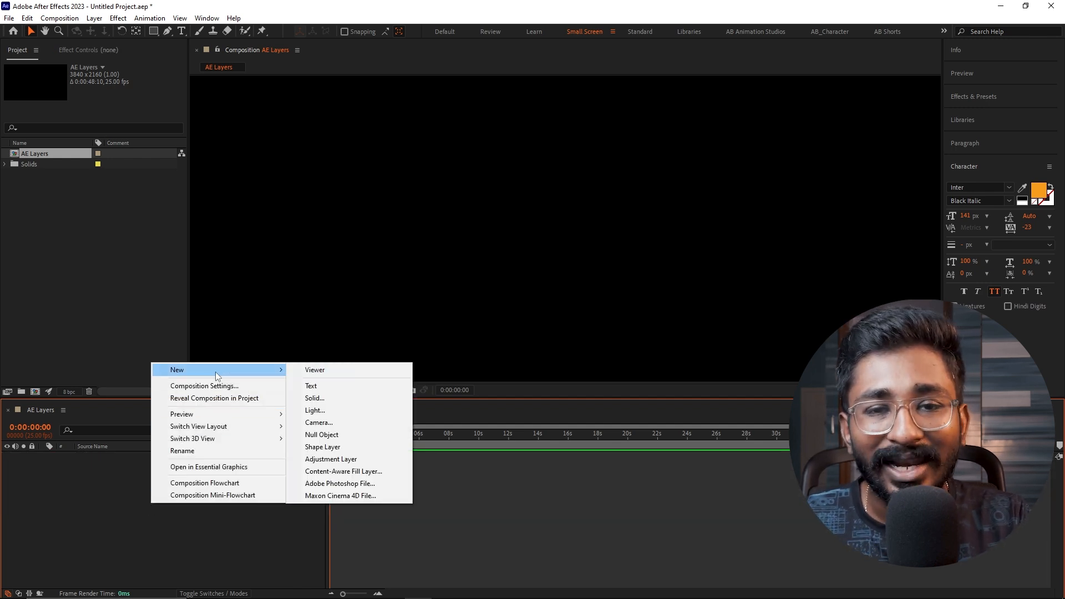
{"action": "left_click", "coordinate": [22, 475]}
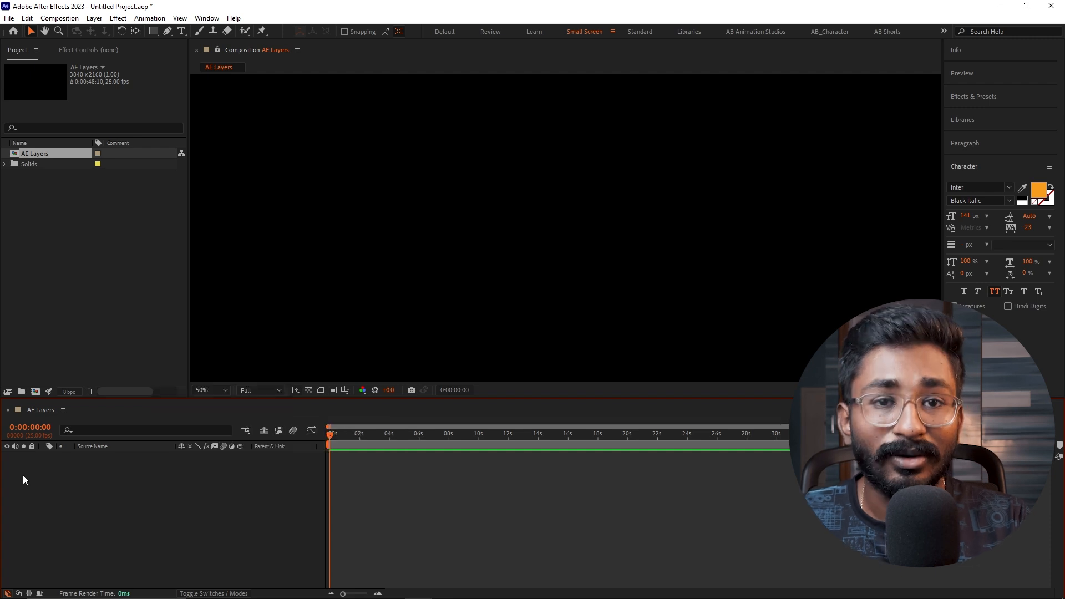
- Draw a white square shape layer in the left half of the composition with the Rectangle tool and deselect it
{"action": "left_click", "coordinate": [153, 31]}
{"action": "left_click_drag", "start_coordinate": [347, 190], "coordinate": [417, 259]}
{"action": "left_click", "coordinate": [30, 31]}
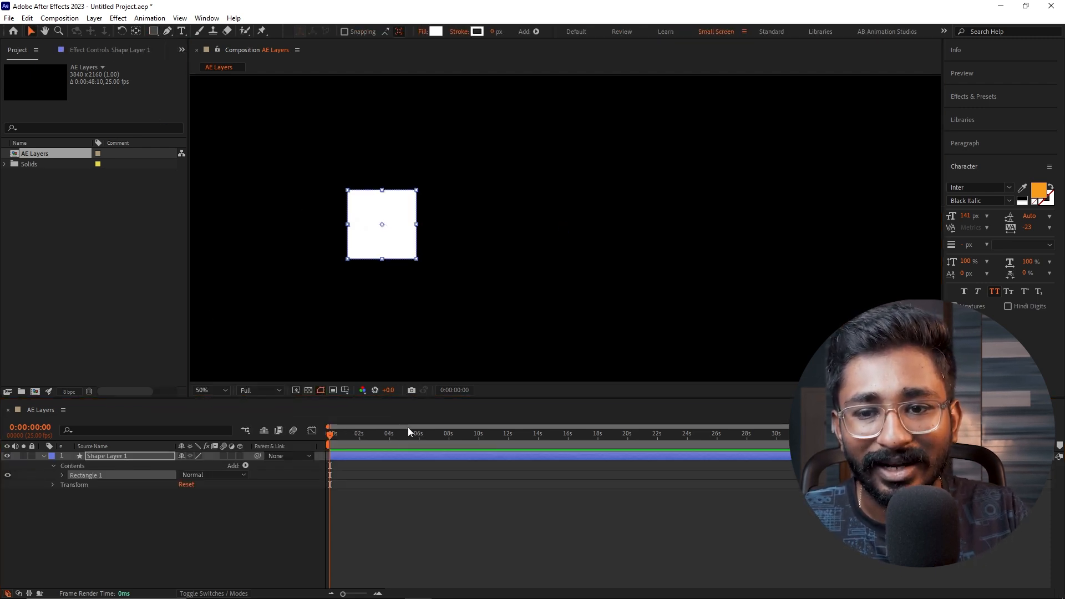
{"action": "left_click", "coordinate": [402, 472]}
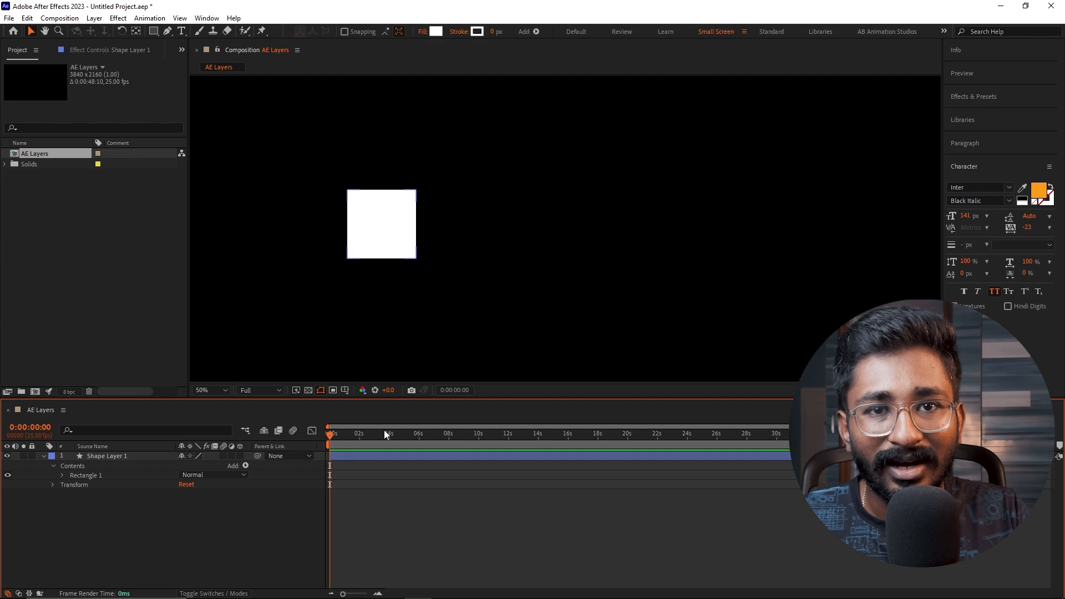
- Draw a rounded square about 272 × 272 px near the composition's centre as a second shape layer and set its roundness to 86
{"action": "left_click", "coordinate": [156, 31]}
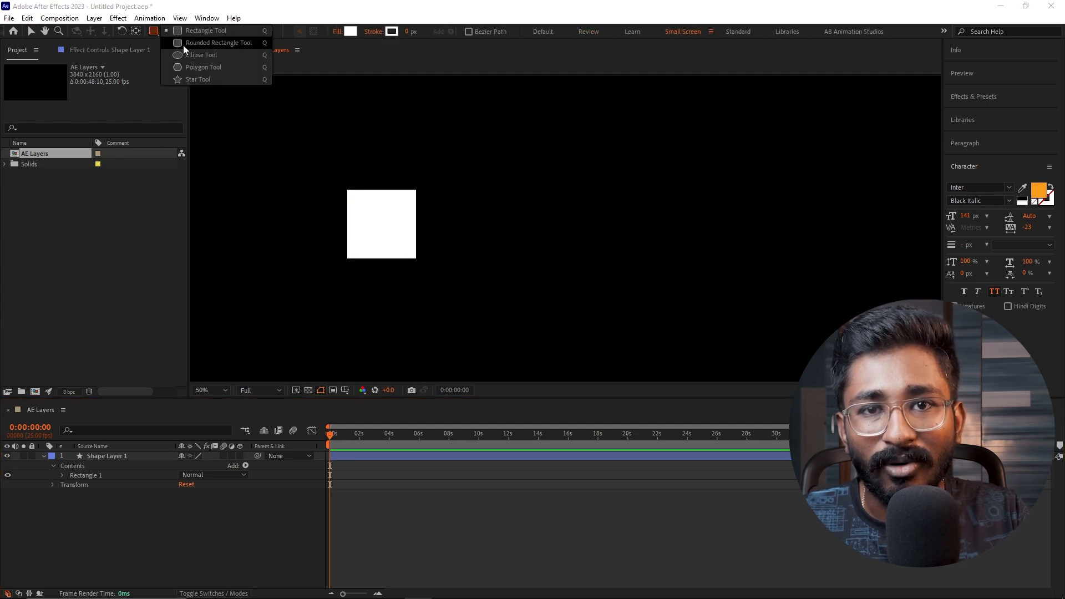
{"action": "left_click", "coordinate": [183, 44]}
{"action": "left_click_drag", "start_coordinate": [527, 216], "coordinate": [602, 291]}
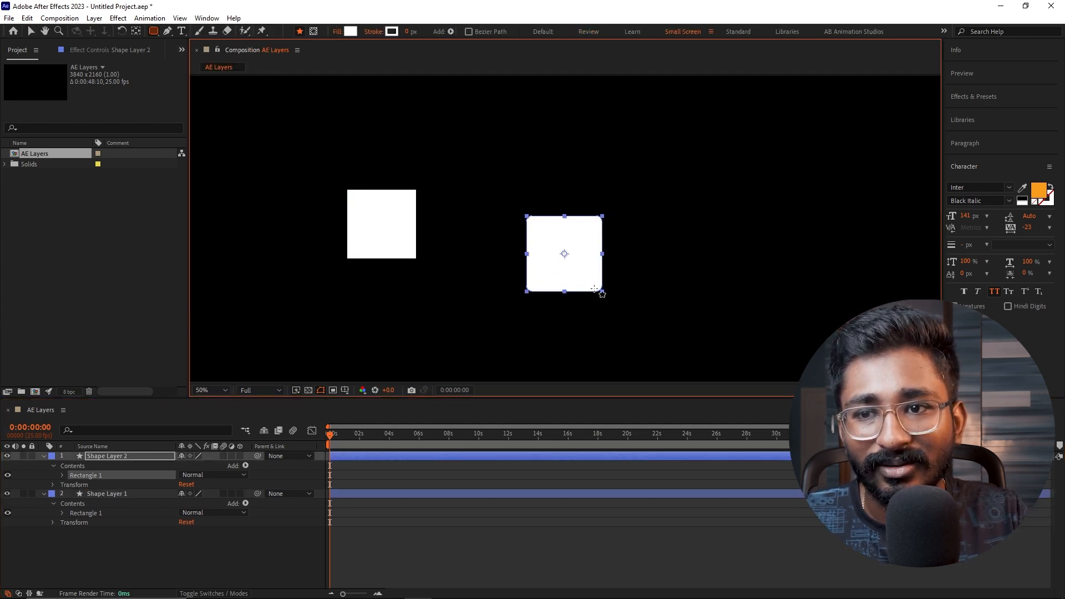
{"action": "left_click", "coordinate": [63, 475]}
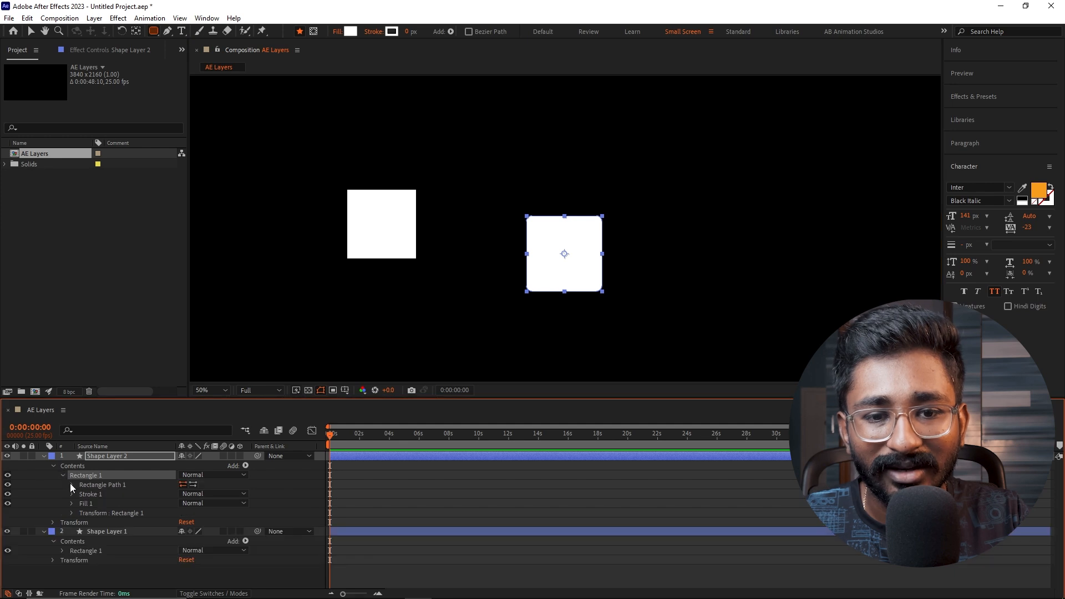
{"action": "left_click", "coordinate": [72, 485]}
{"action": "left_click_drag", "start_coordinate": [185, 512], "coordinate": [223, 504]}
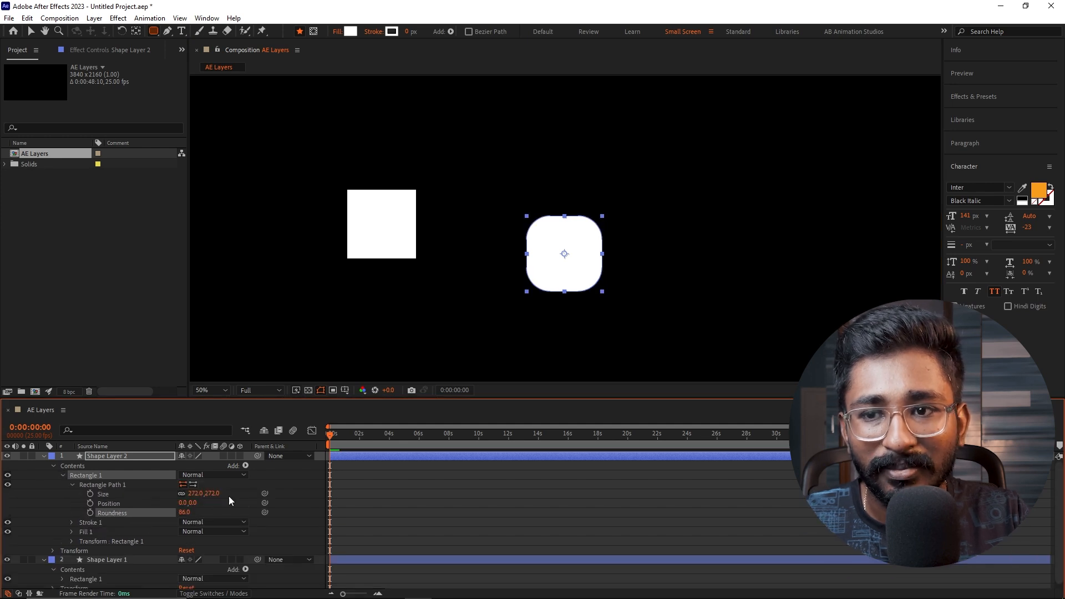
- Change the rounded square's fill colour to red, deselect it and collapse the shape layers' properties
{"action": "left_click", "coordinate": [350, 31]}
{"action": "left_click_drag", "start_coordinate": [170, 448], "coordinate": [228, 378]}
{"action": "left_click", "coordinate": [338, 349]}
{"action": "left_click", "coordinate": [367, 500]}
{"action": "key", "text": "u"}
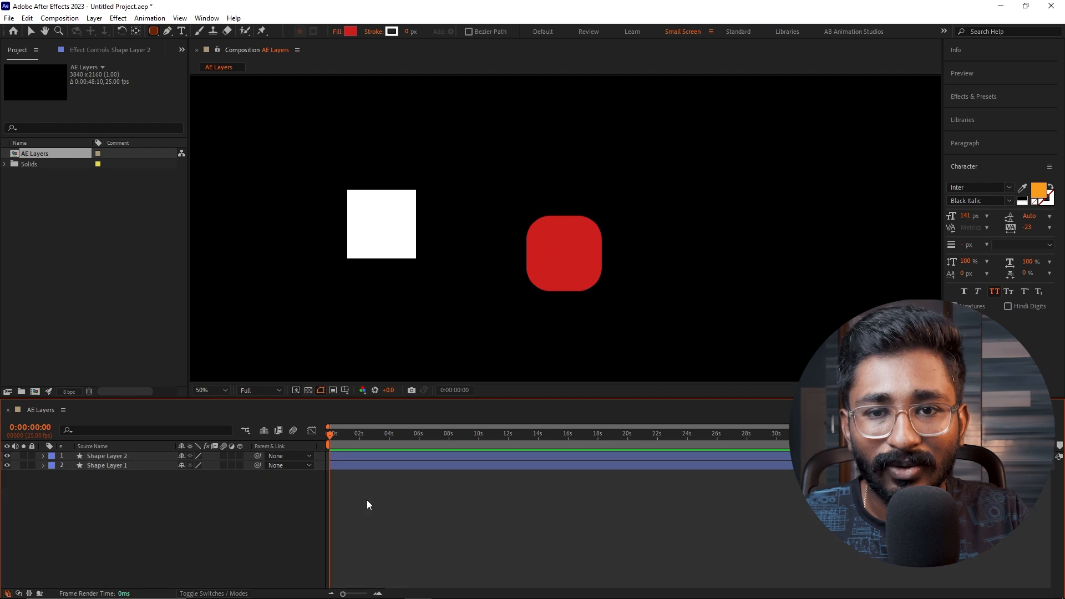
- Move the white square to about (1316, 1106) and the red rounded square to about (1868, 1184) in the composition
{"action": "key", "text": "v"}
{"action": "left_click", "coordinate": [138, 457]}
{"action": "left_click", "coordinate": [137, 461]}
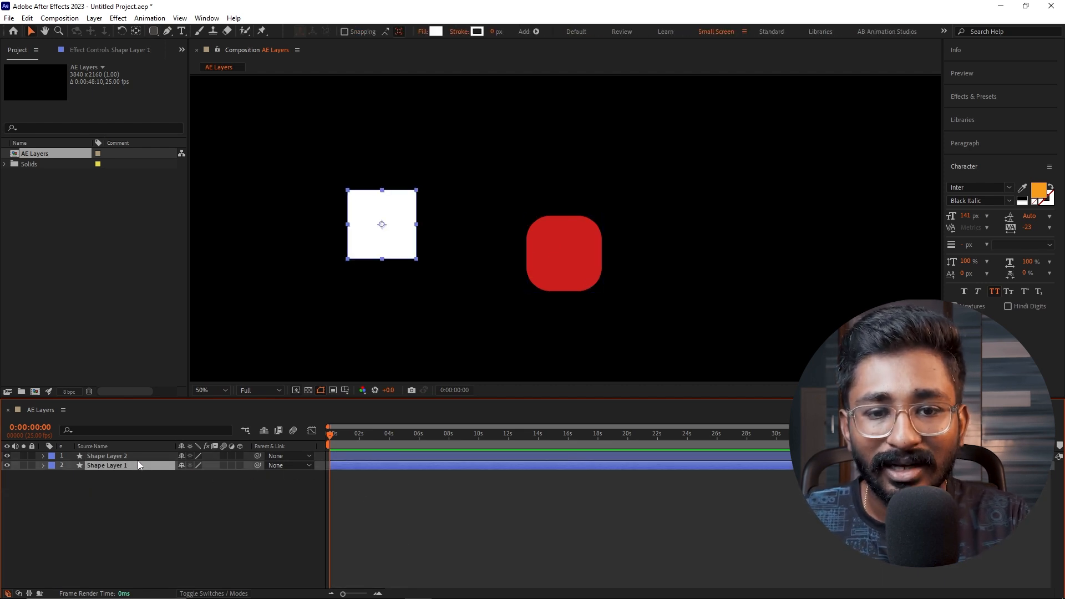
{"action": "left_click", "coordinate": [160, 455]}
{"action": "left_click_drag", "start_coordinate": [565, 259], "coordinate": [665, 242]}
{"action": "left_click_drag", "start_coordinate": [478, 308], "coordinate": [392, 259]}
{"action": "left_click", "coordinate": [663, 237]}
{"action": "left_click_drag", "start_coordinate": [663, 237], "coordinate": [550, 258]}
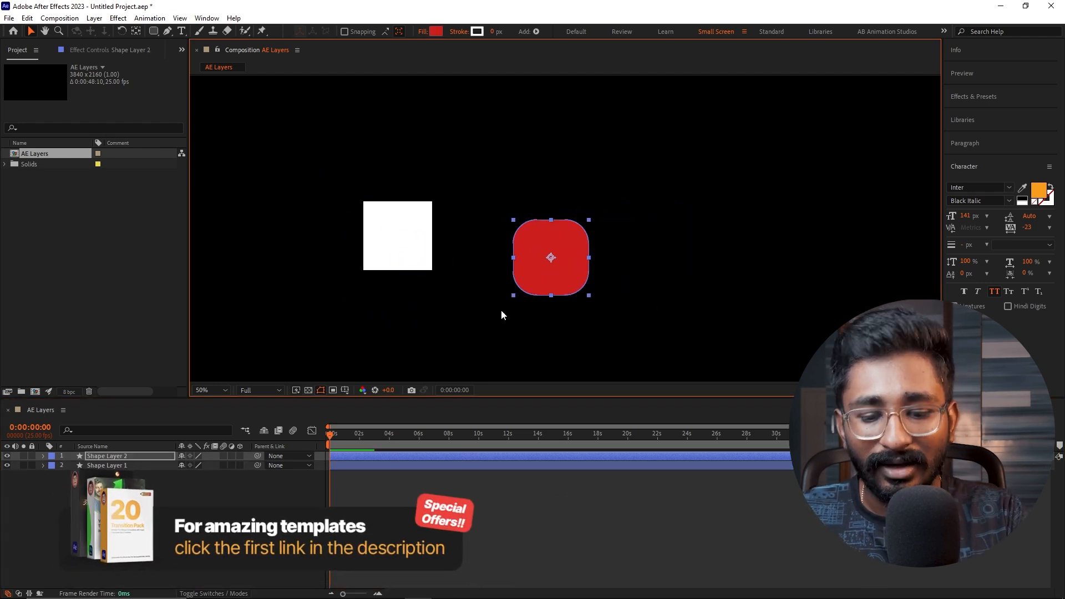
- Animate the red rounded square's position with keyframes from the start to 0:00:04:07, ending at about (2362, 1018)
{"action": "key", "text": "p"}
{"action": "key", "text": "alt+shift+p"}
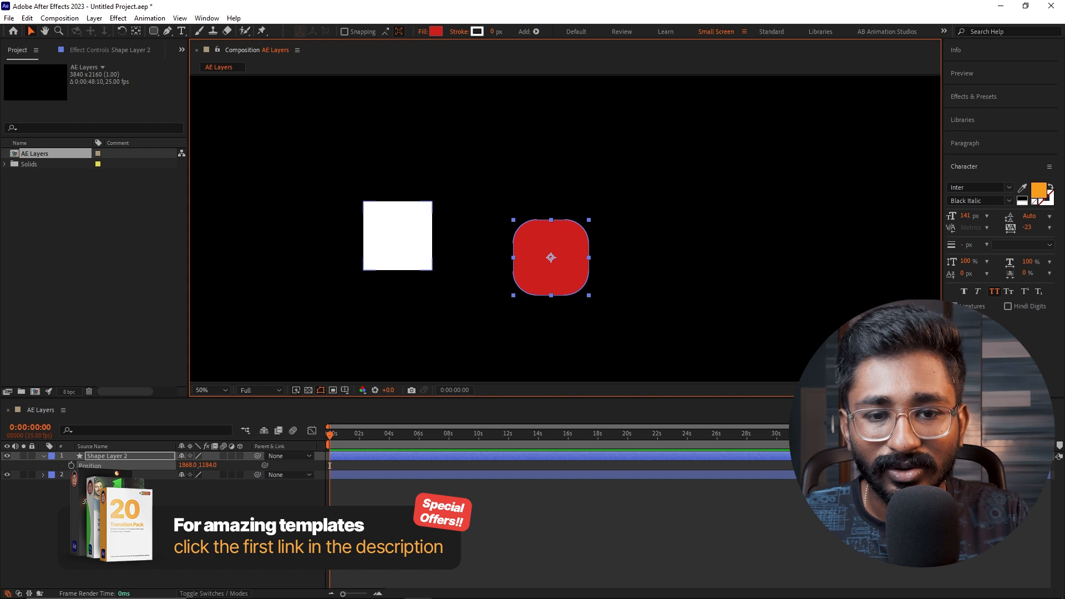
{"action": "left_click_drag", "start_coordinate": [393, 433], "coordinate": [394, 431]}
{"action": "left_click_drag", "start_coordinate": [562, 271], "coordinate": [708, 222]}
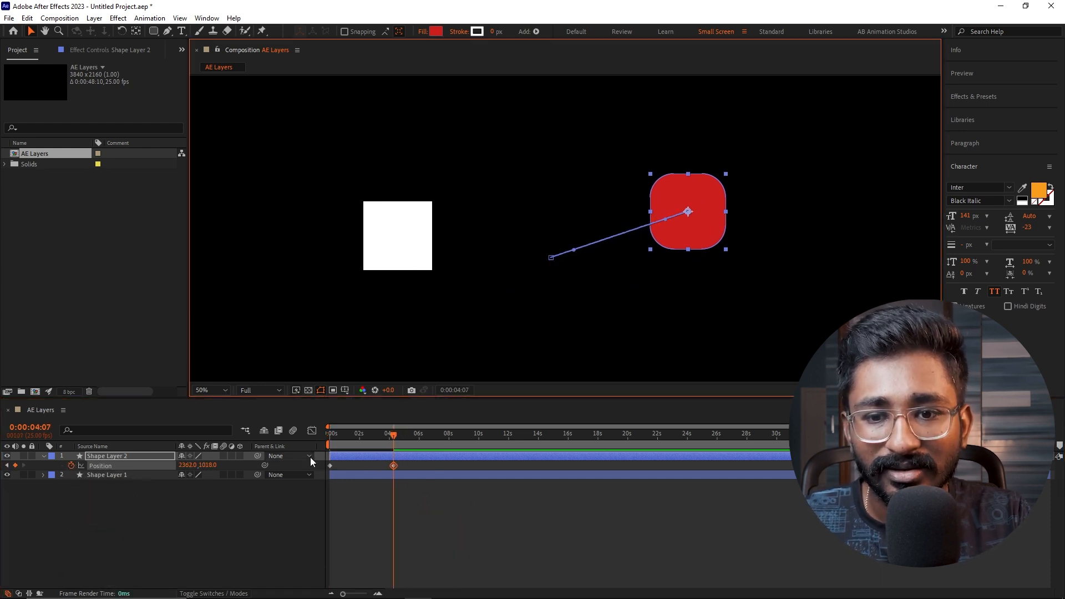
- Keyframe the white square's current position at 0:00:04:07 and move it to about (1044, 842) at the start of the timeline
{"action": "key", "text": "ctrl+Down"}
{"action": "key", "text": "p"}
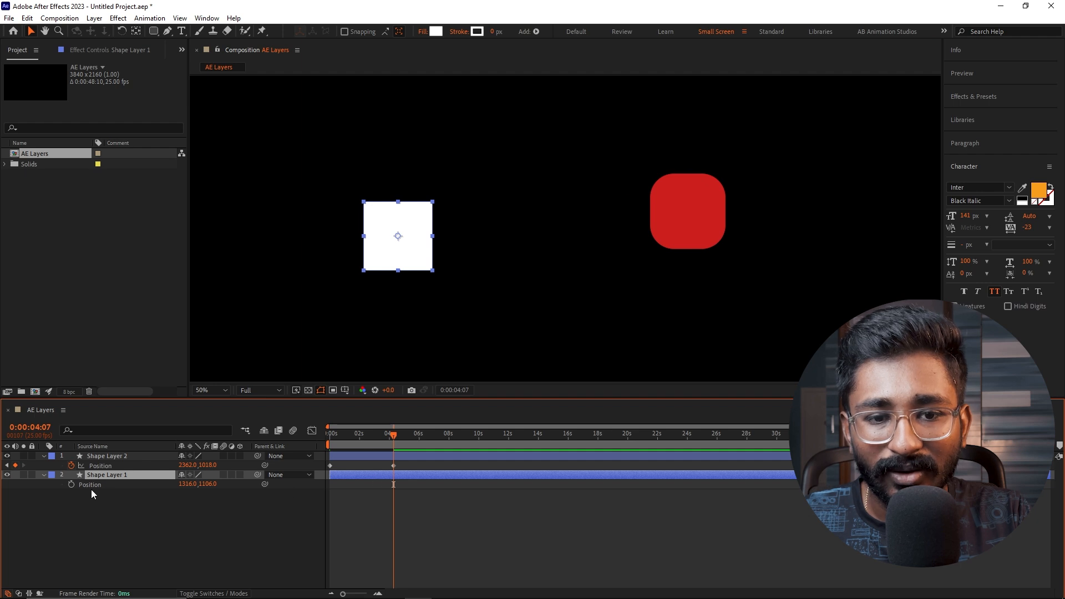
{"action": "left_click", "coordinate": [71, 484]}
{"action": "left_click_drag", "start_coordinate": [337, 439], "coordinate": [313, 433]}
{"action": "left_click_drag", "start_coordinate": [406, 237], "coordinate": [331, 164]}
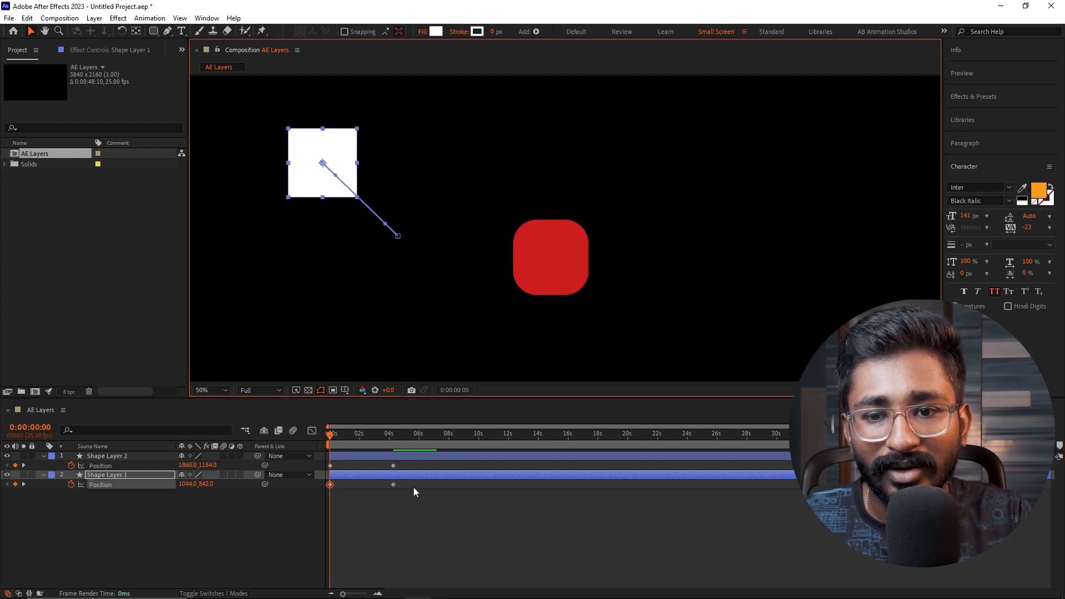
- Preview the position animation of both shapes and stop the playback
{"action": "left_click", "coordinate": [385, 443]}
{"action": "key", "text": "space"}
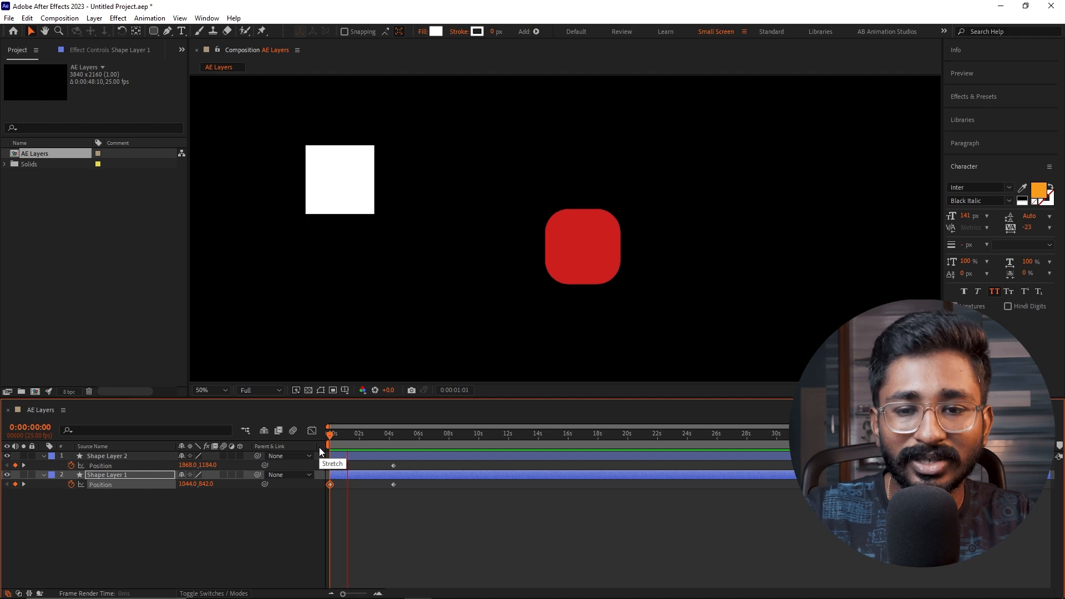
{"action": "key", "text": "space"}
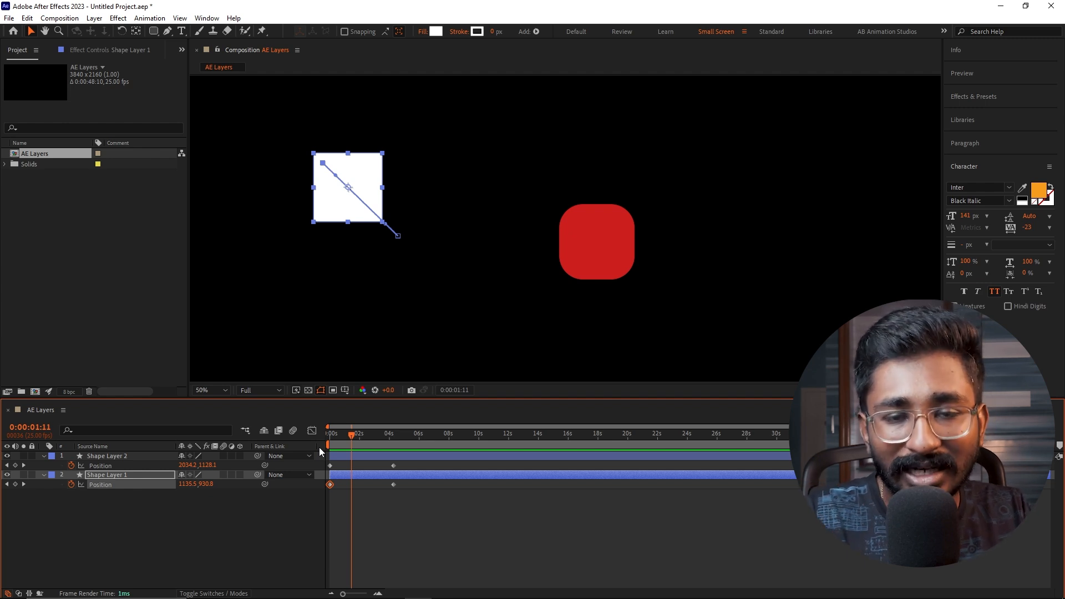
- Create a null object in the AE Layers composition
{"action": "left_click", "coordinate": [224, 520]}
{"action": "right_click", "coordinate": [132, 498]}
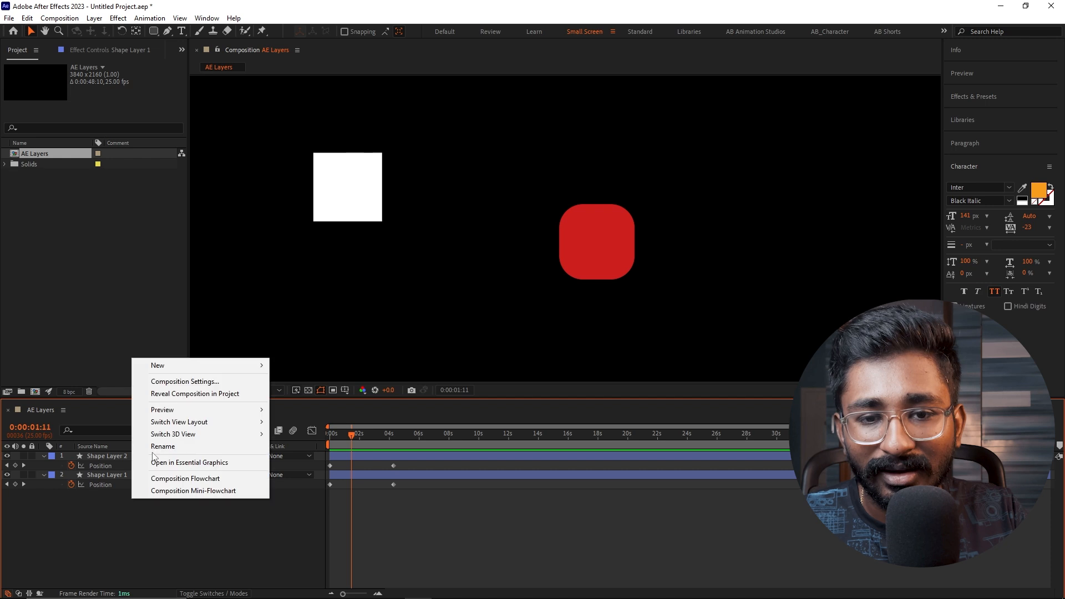
{"action": "mouse_move", "coordinate": [178, 366]}
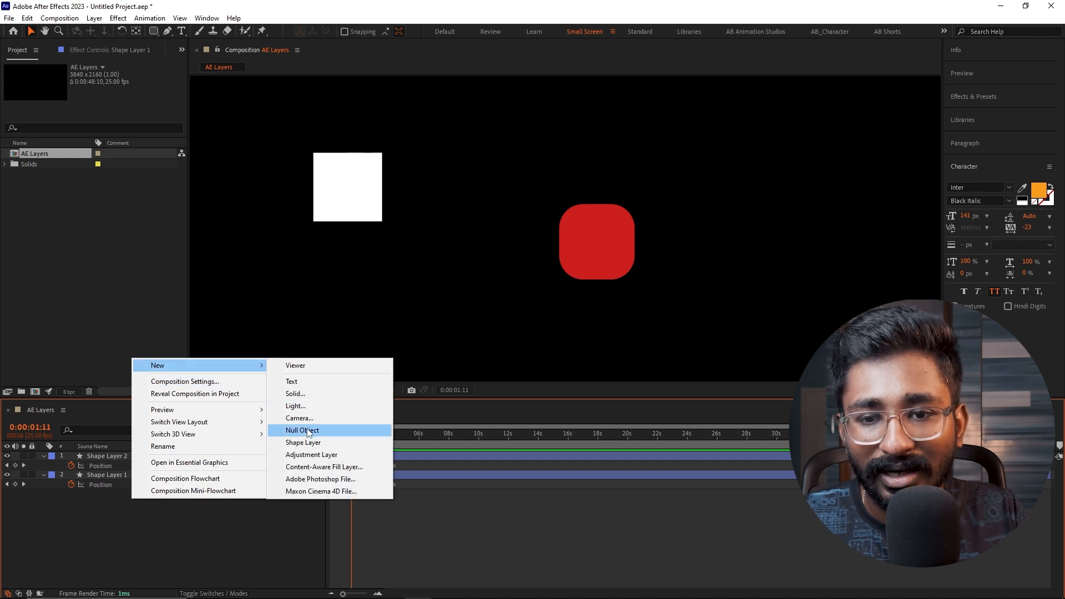
{"action": "left_click", "coordinate": [309, 431]}
- Parent Shape Layer 2 and Shape Layer 1 to Null 1
{"action": "left_click", "coordinate": [138, 464]}
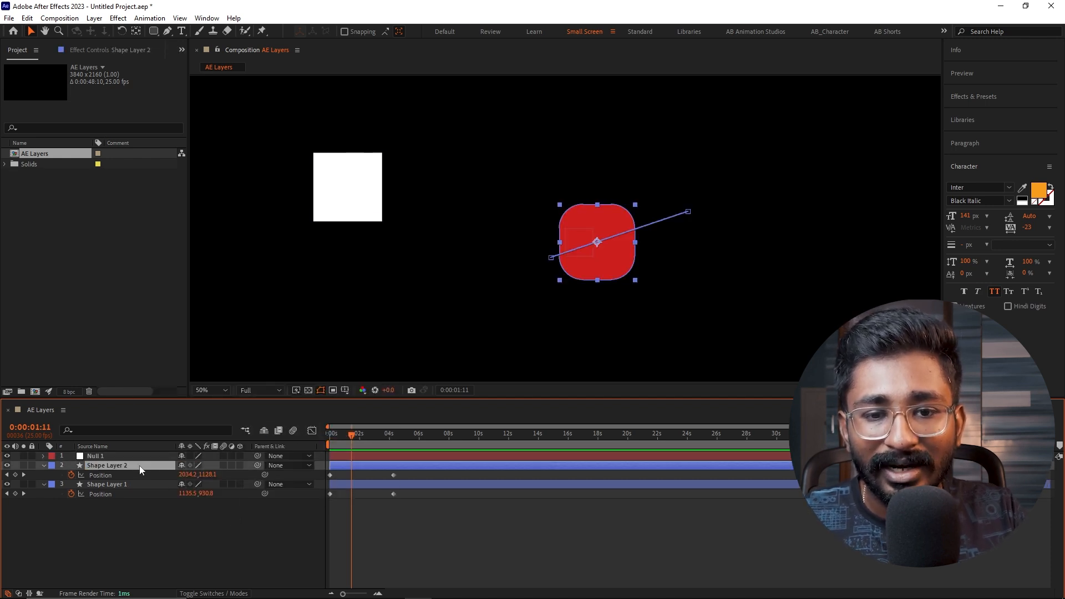
{"action": "left_click", "coordinate": [130, 481], "text": "shift"}
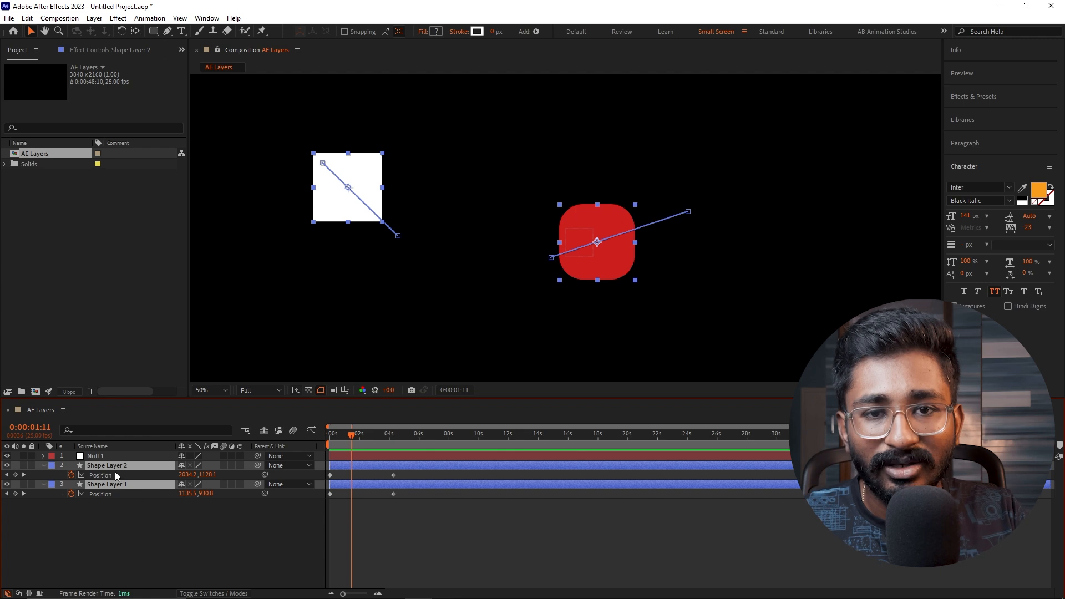
{"action": "left_click_drag", "start_coordinate": [255, 464], "coordinate": [143, 456]}
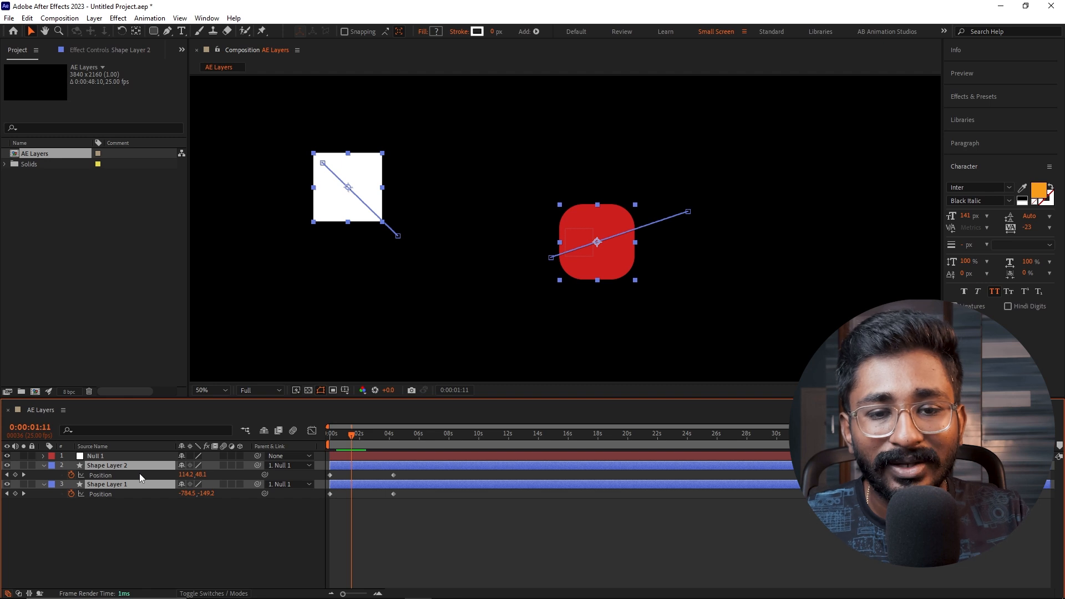
- Reselect both shape layers and reapply Null 1 as their parent with the pick whip
{"action": "left_click", "coordinate": [103, 456]}
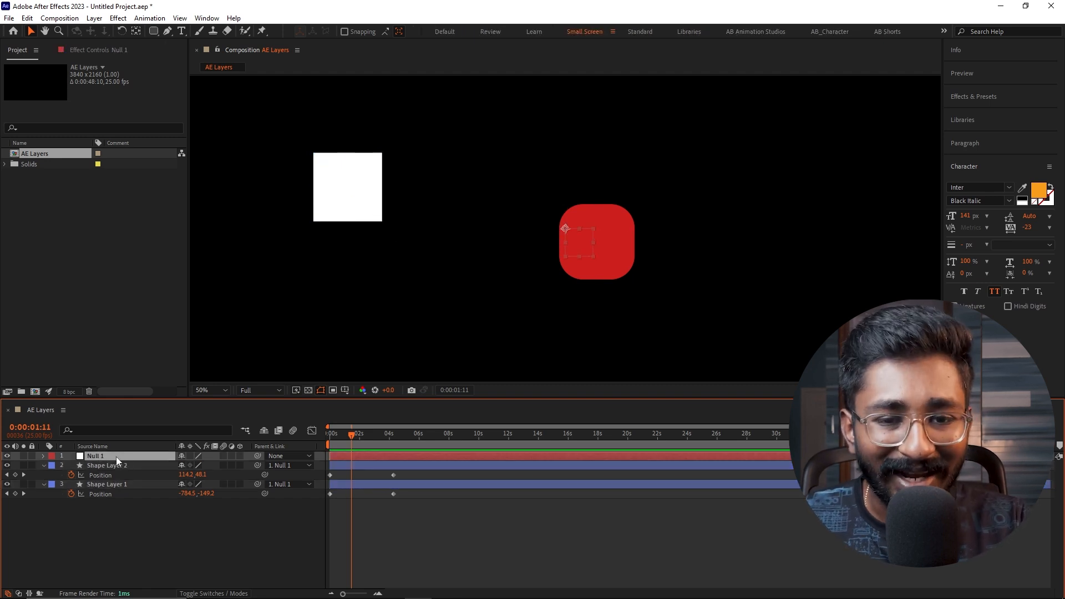
{"action": "left_click", "coordinate": [110, 465]}
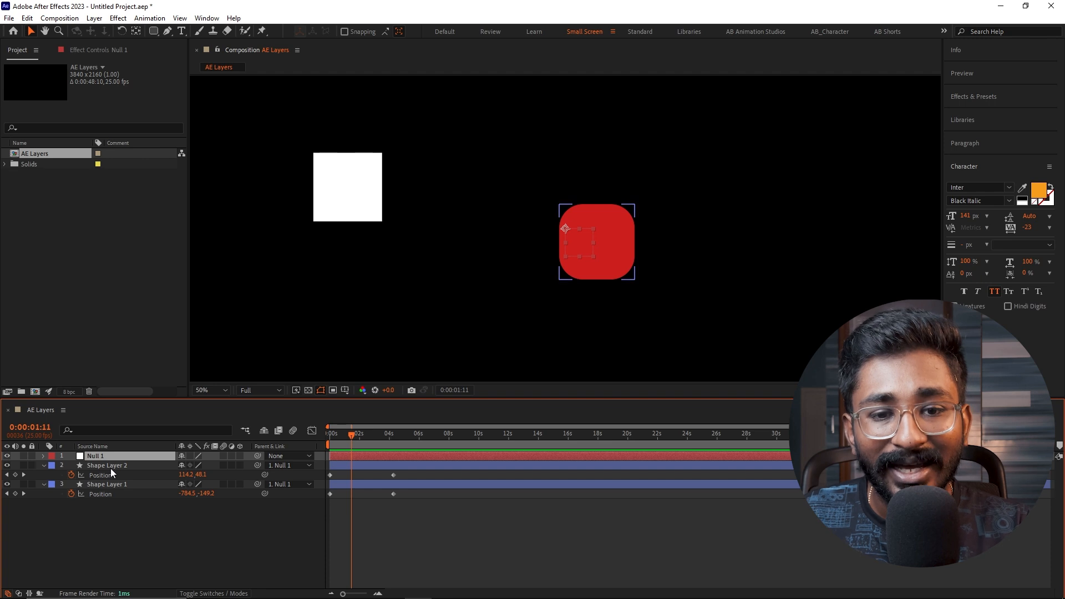
{"action": "left_click", "coordinate": [114, 485]}
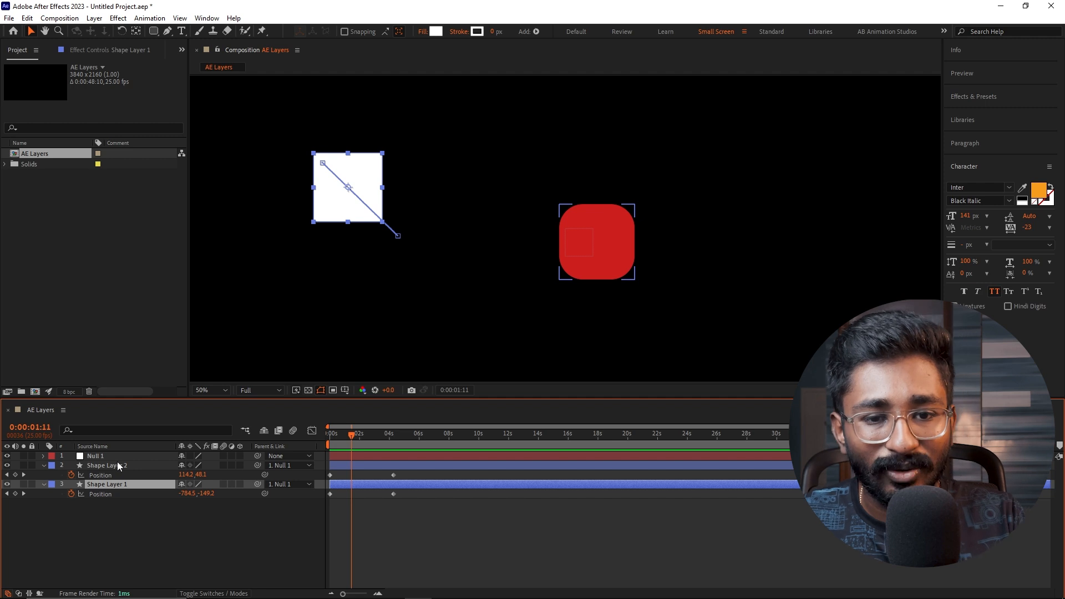
{"action": "left_click", "coordinate": [117, 465], "text": "ctrl"}
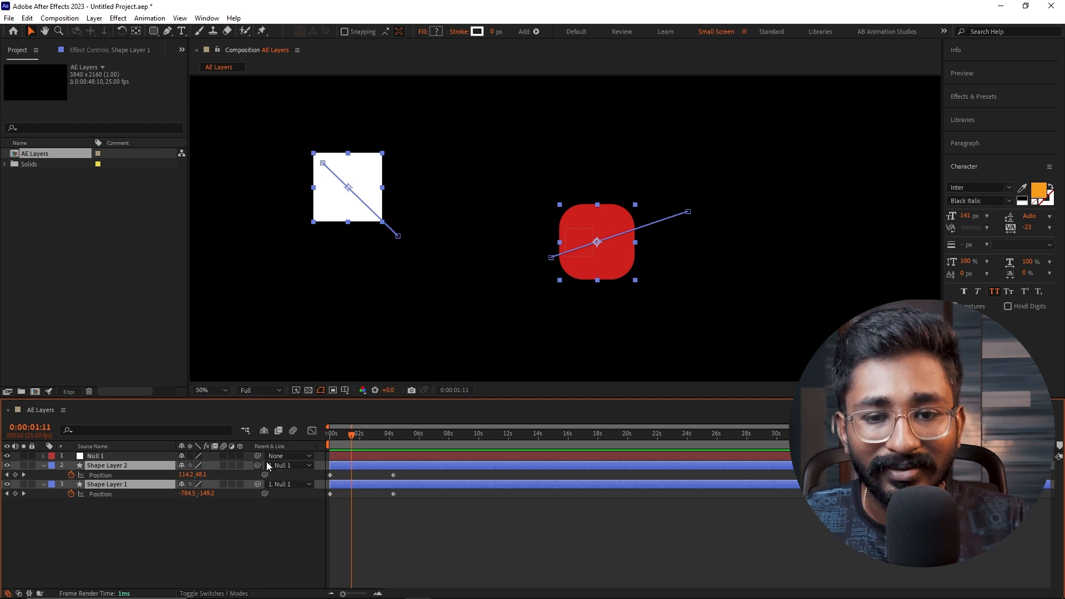
{"action": "mouse_move", "coordinate": [258, 464]}
{"action": "left_mouse_down"}
{"action": "mouse_move", "coordinate": [148, 459]}
{"action": "mouse_move", "coordinate": [256, 470]}
{"action": "left_mouse_up"}
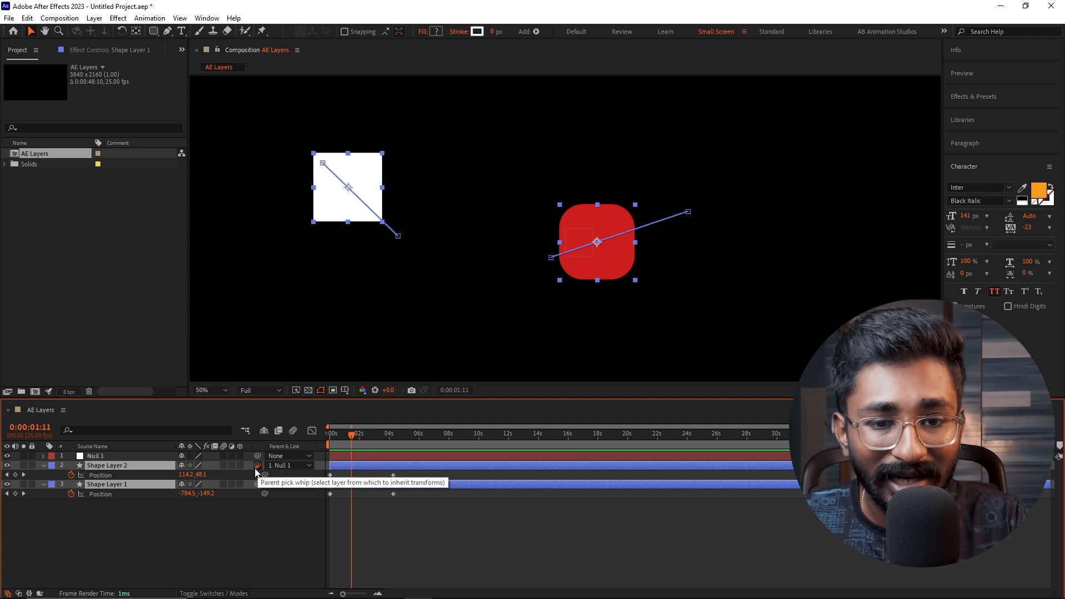
{"action": "left_click_drag", "start_coordinate": [256, 470], "coordinate": [161, 455]}
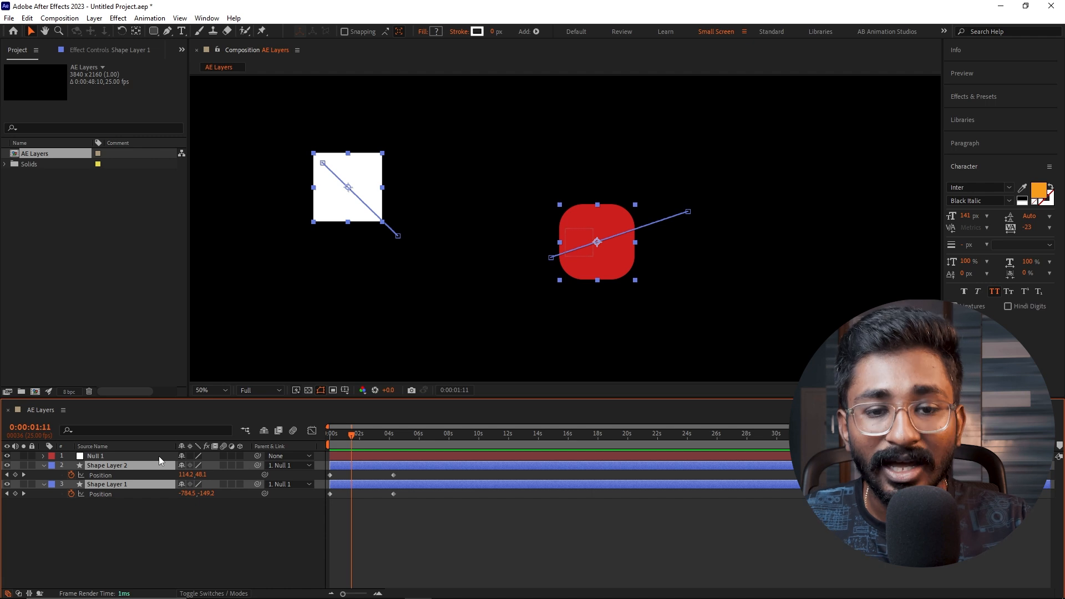
- Reveal Null 1's position, shift it horizontally to about 2503 and scrub the time to 0:00:06:18
{"action": "left_click", "coordinate": [159, 456]}
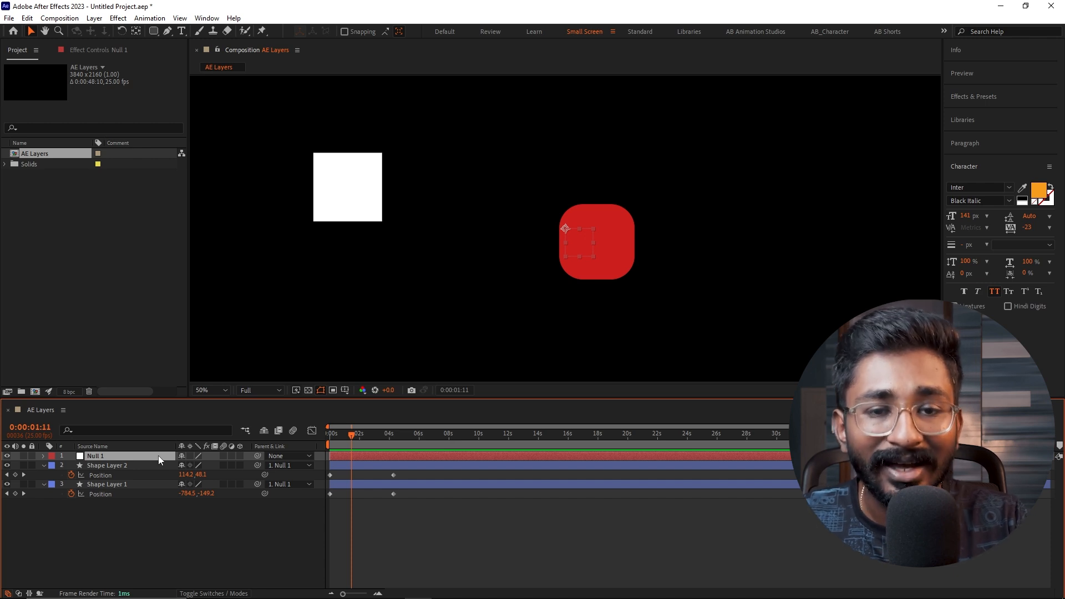
{"action": "key", "text": "p"}
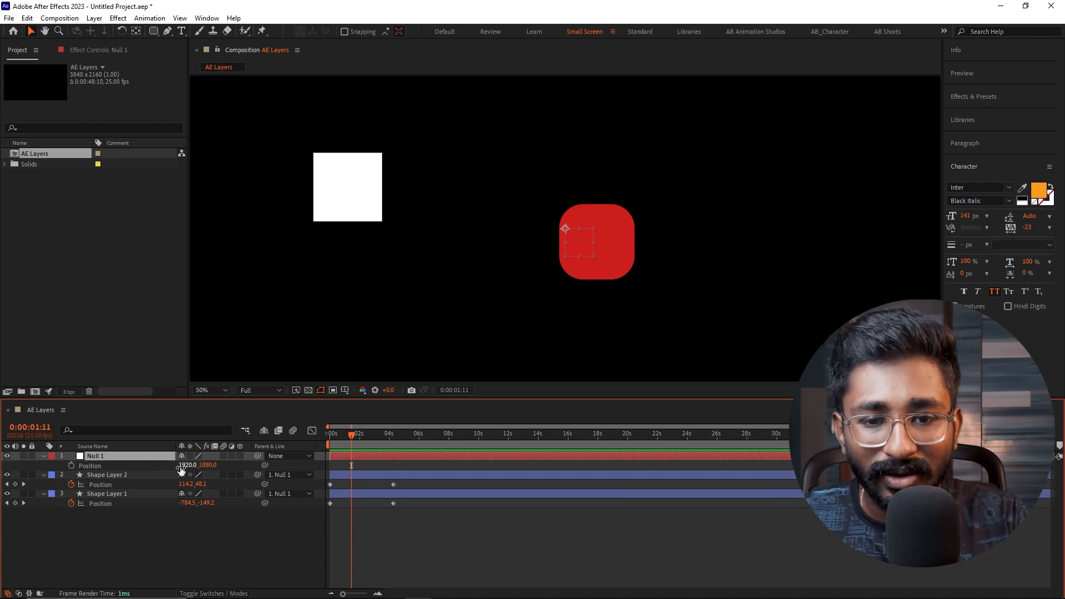
{"action": "left_click_drag", "start_coordinate": [187, 465], "coordinate": [519, 481]}
{"action": "left_click_drag", "start_coordinate": [375, 437], "coordinate": [430, 447]}
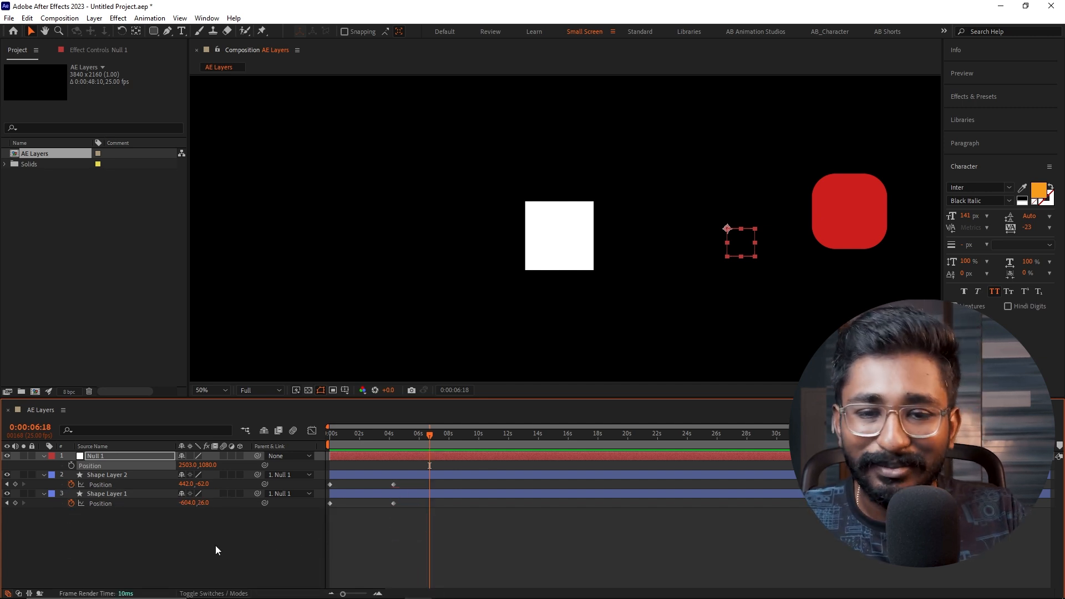
{"action": "left_click", "coordinate": [144, 495]}
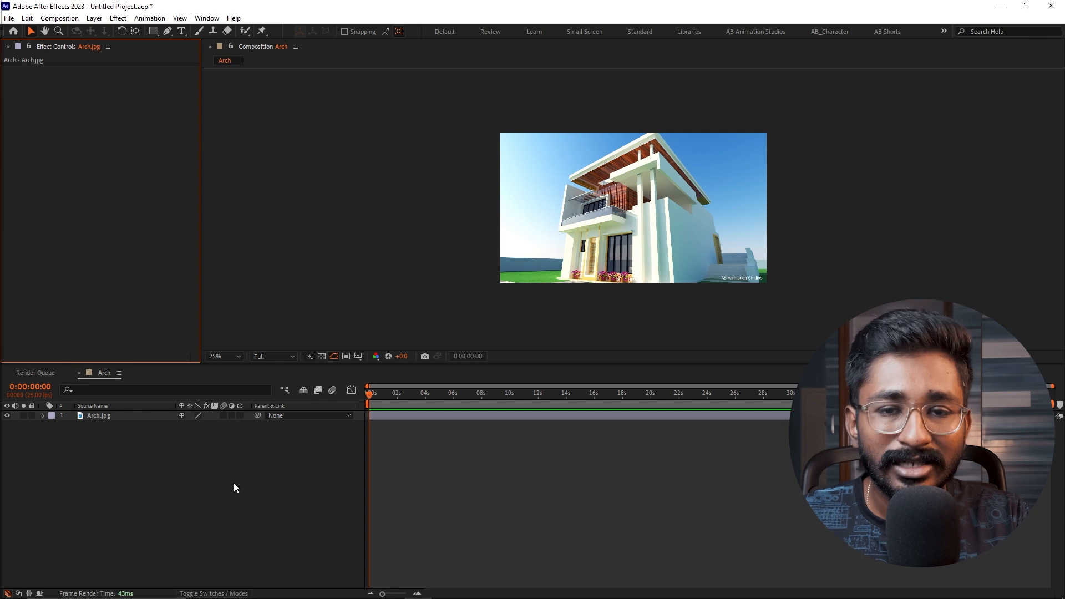
- Create an adjustment layer above Arch.jpg in the Arch composition
{"action": "left_click", "coordinate": [234, 483]}
{"action": "right_click", "coordinate": [142, 478]}
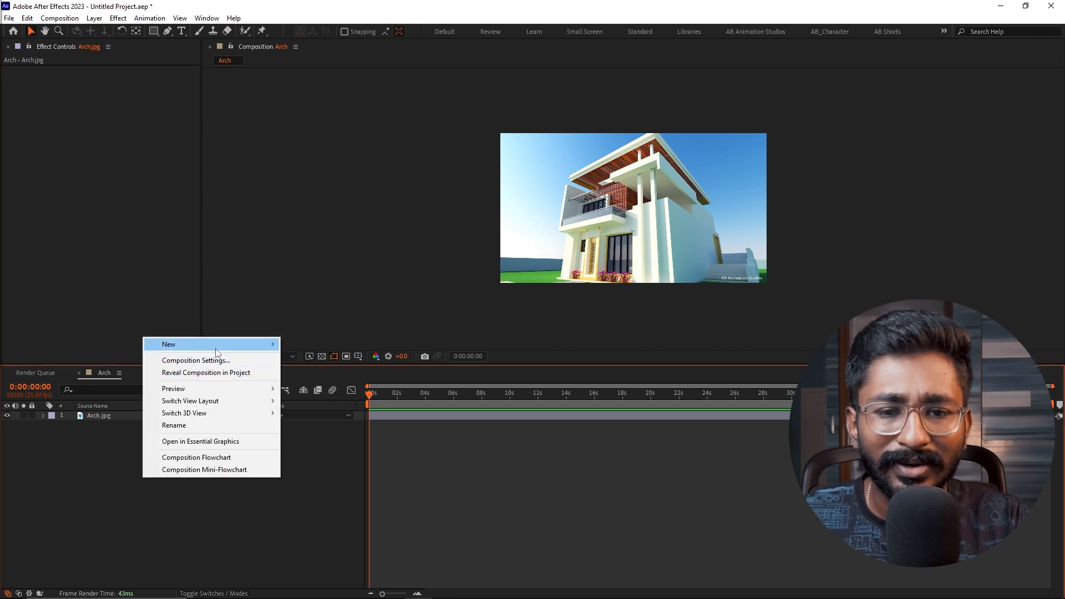
{"action": "mouse_move", "coordinate": [216, 352]}
{"action": "left_click", "coordinate": [321, 431]}
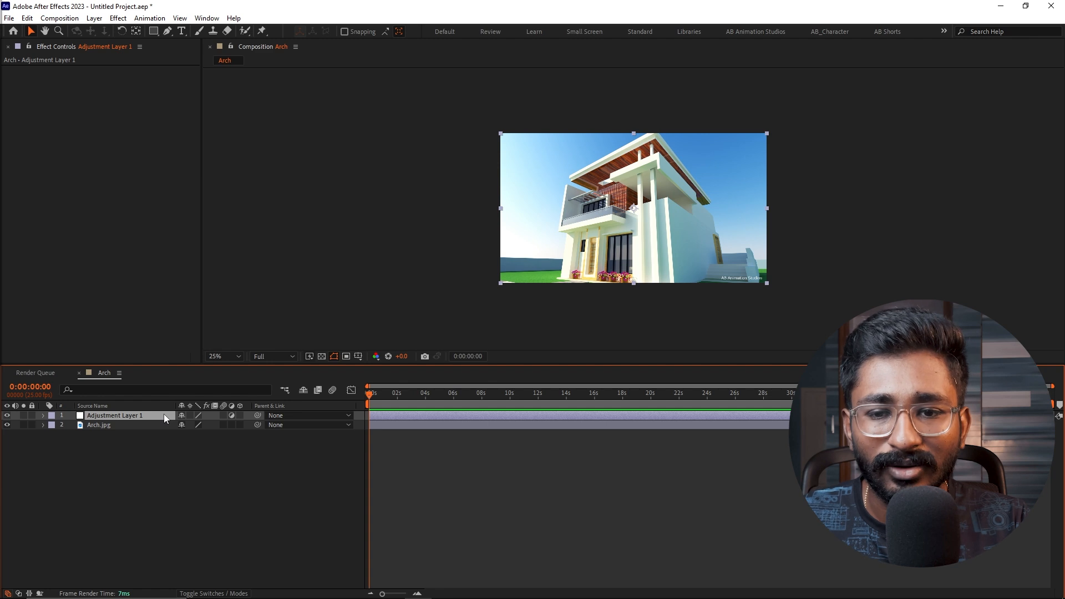
- Apply Brightness & Contrast to the adjustment layer with brightness -16 and contrast 25
{"action": "key", "text": "ctrl+space"}
{"action": "type", "text": "bright"}
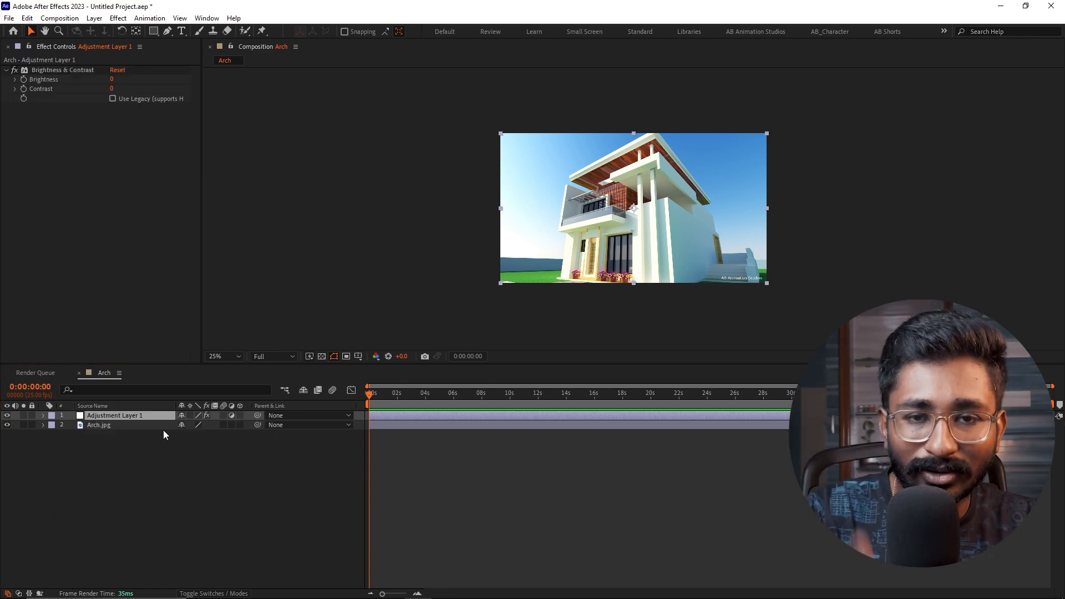
{"action": "mouse_move", "coordinate": [110, 77]}
{"action": "left_mouse_down"}
{"action": "mouse_move", "coordinate": [133, 77]}
{"action": "mouse_move", "coordinate": [99, 79]}
{"action": "mouse_move", "coordinate": [121, 95]}
{"action": "left_mouse_up"}
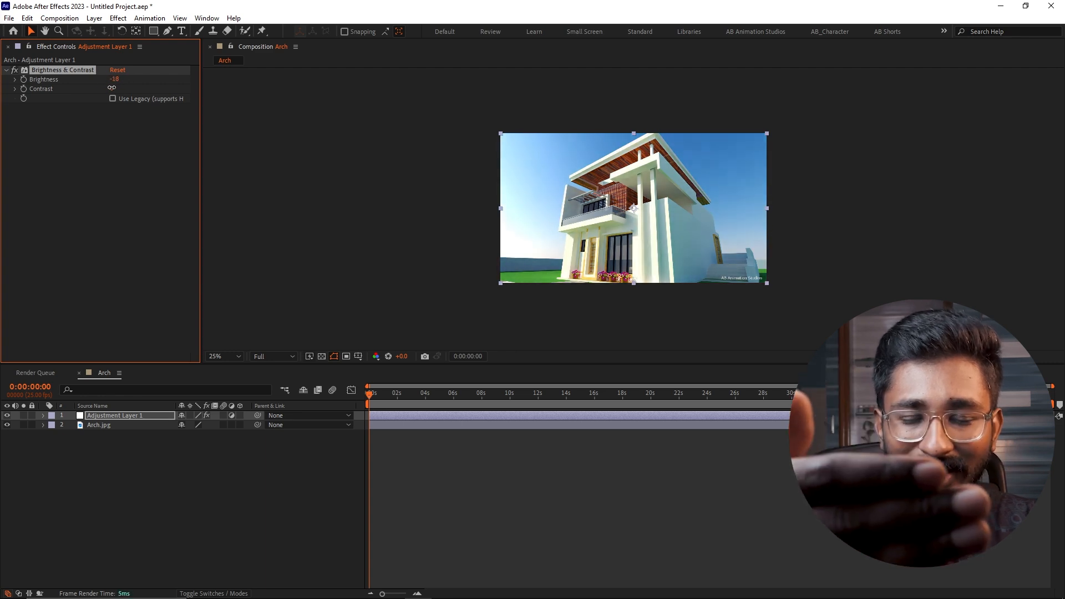
{"action": "left_click", "coordinate": [139, 424]}
{"action": "left_click", "coordinate": [122, 416]}
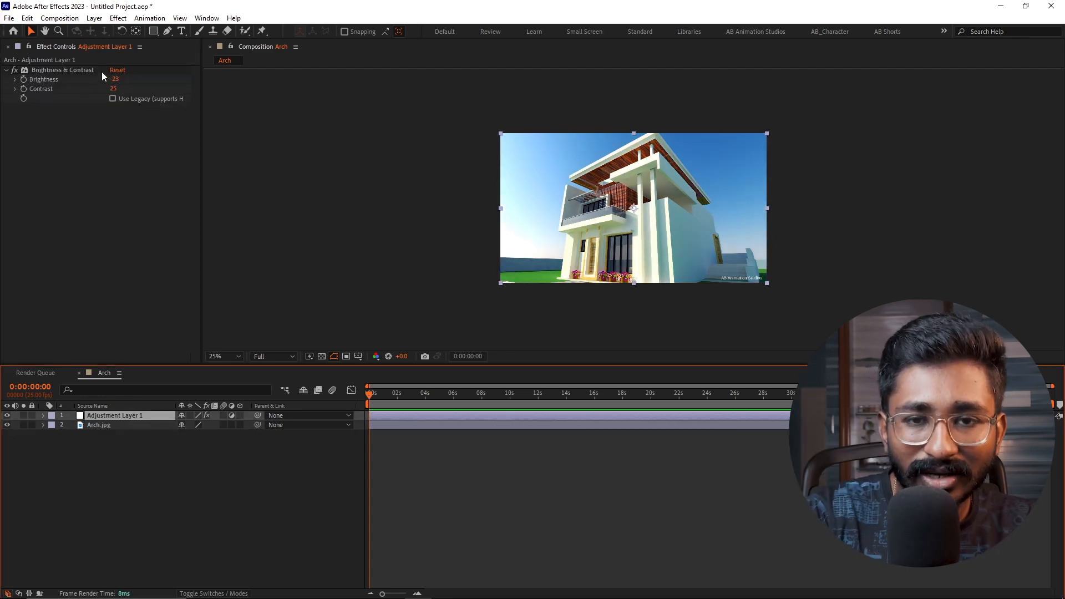
{"action": "mouse_move", "coordinate": [114, 81]}
{"action": "left_mouse_down"}
{"action": "mouse_move", "coordinate": [99, 81]}
{"action": "mouse_move", "coordinate": [118, 83]}
{"action": "left_mouse_up"}
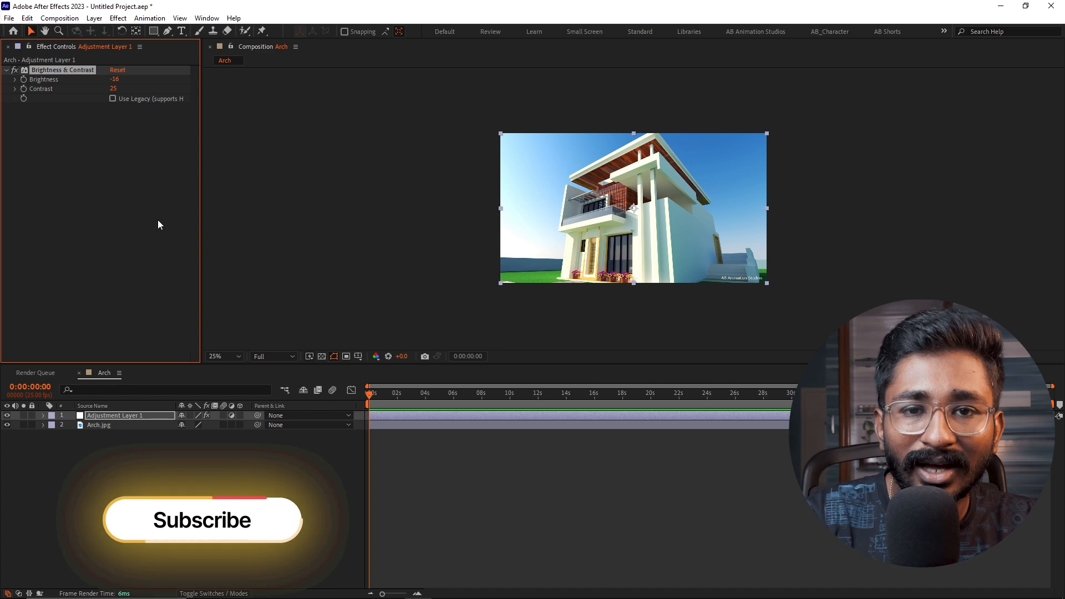
- Apply Color Balance to the adjustment layer: shadow red 18, green -28, blue 66, midtone red -31 and green -30
{"action": "key", "text": "ctrl+space"}
{"action": "type", "text": "color b"}
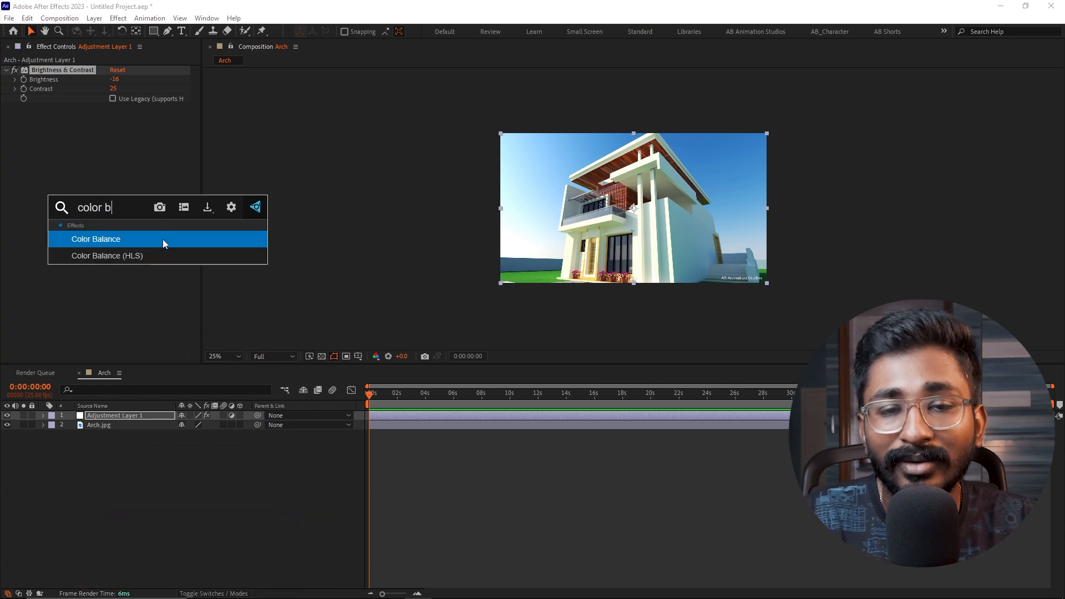
{"action": "left_click", "coordinate": [161, 239]}
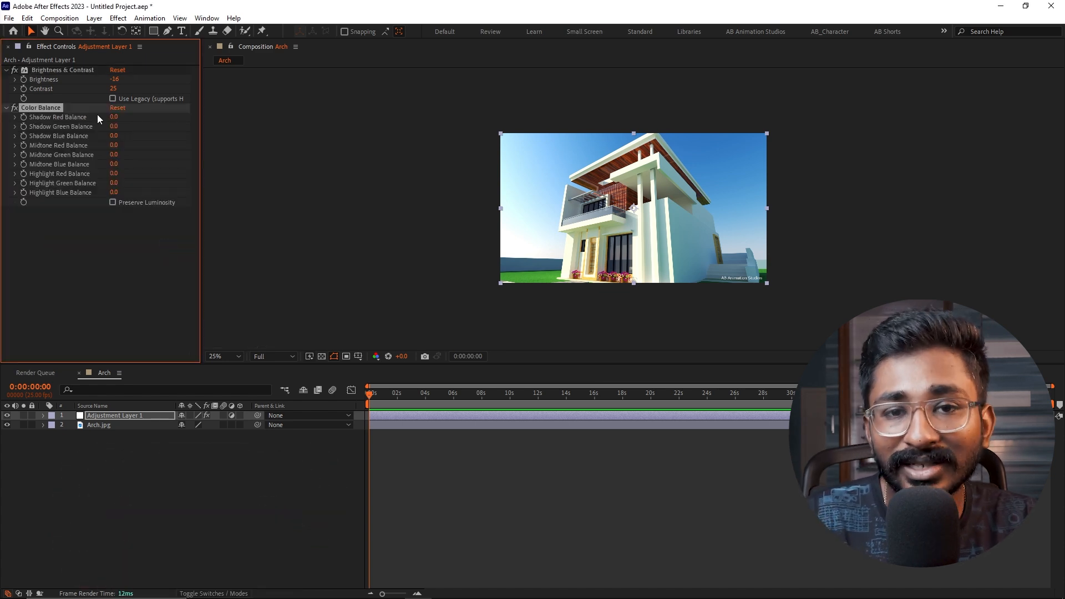
{"action": "left_click_drag", "start_coordinate": [115, 118], "coordinate": [139, 137]}
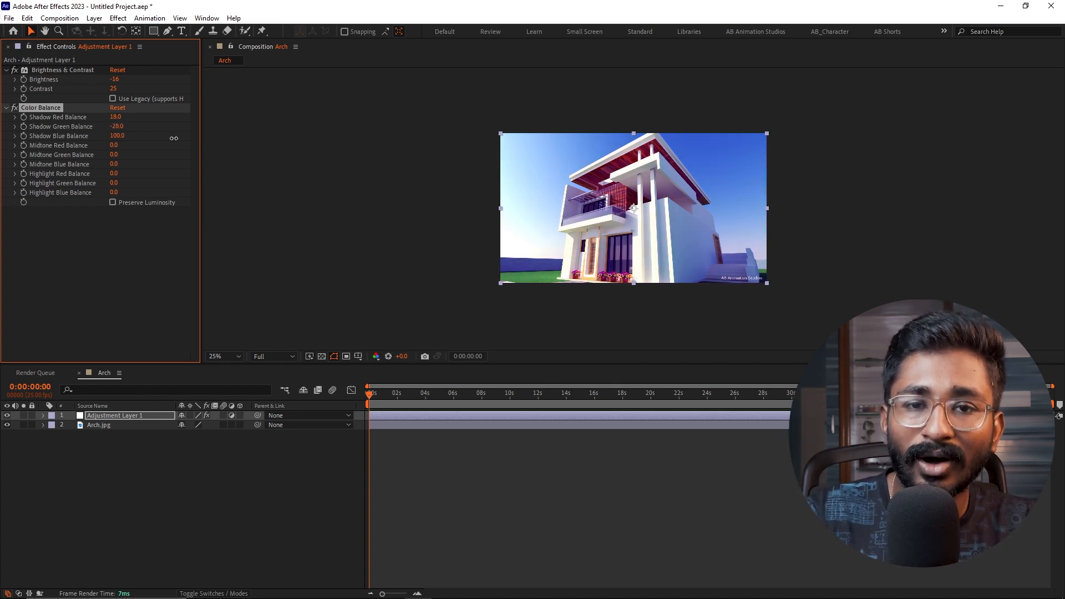
{"action": "left_click_drag", "start_coordinate": [142, 143], "coordinate": [113, 159]}
{"action": "left_click", "coordinate": [109, 154]}
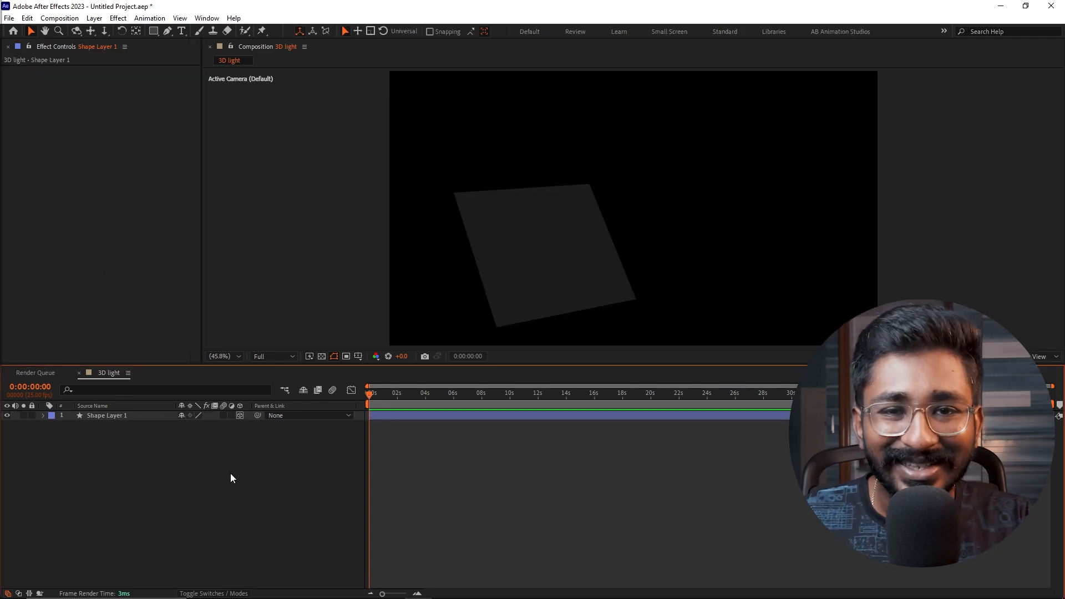
- Add a parallel light with 100% intensity to the 3D light composition and move it left along X above the gray shape
{"action": "right_click", "coordinate": [230, 473]}
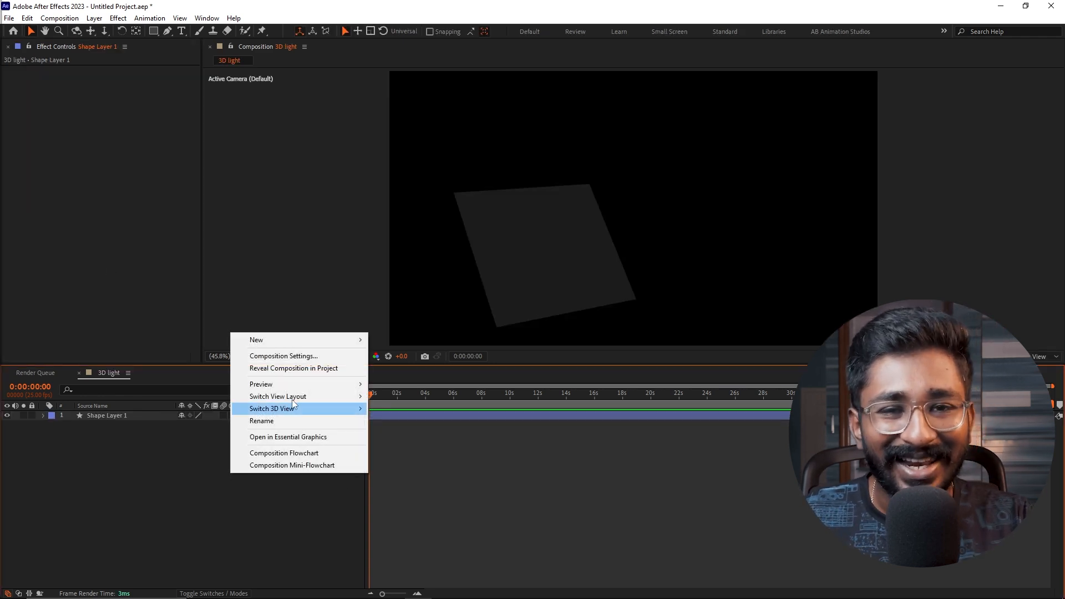
{"action": "mouse_move", "coordinate": [320, 342]}
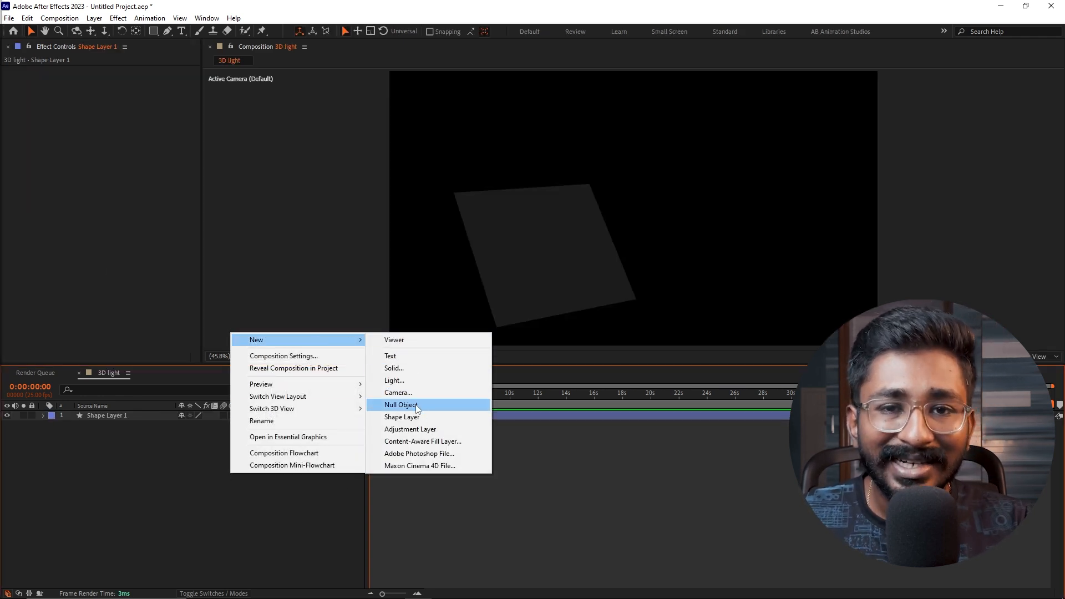
{"action": "left_click", "coordinate": [417, 382]}
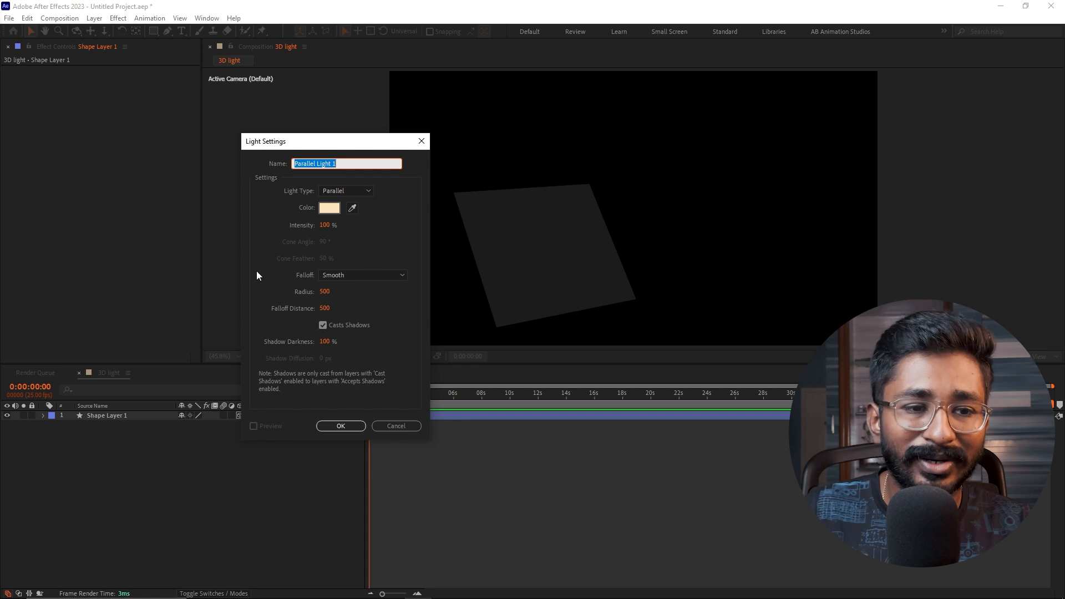
{"action": "left_click", "coordinate": [335, 427]}
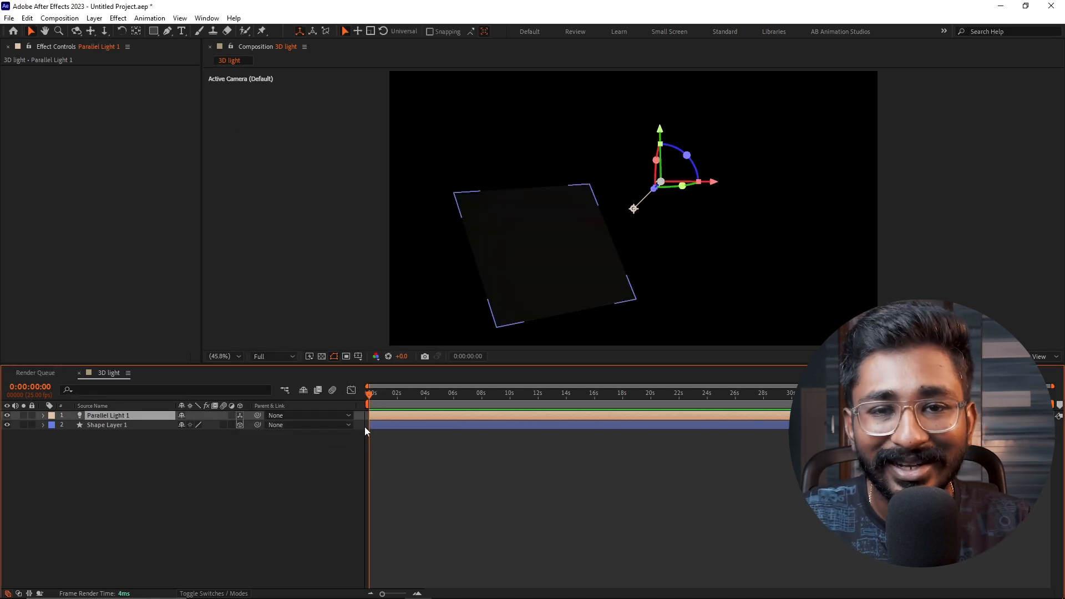
{"action": "left_click_drag", "start_coordinate": [711, 187], "coordinate": [541, 203]}
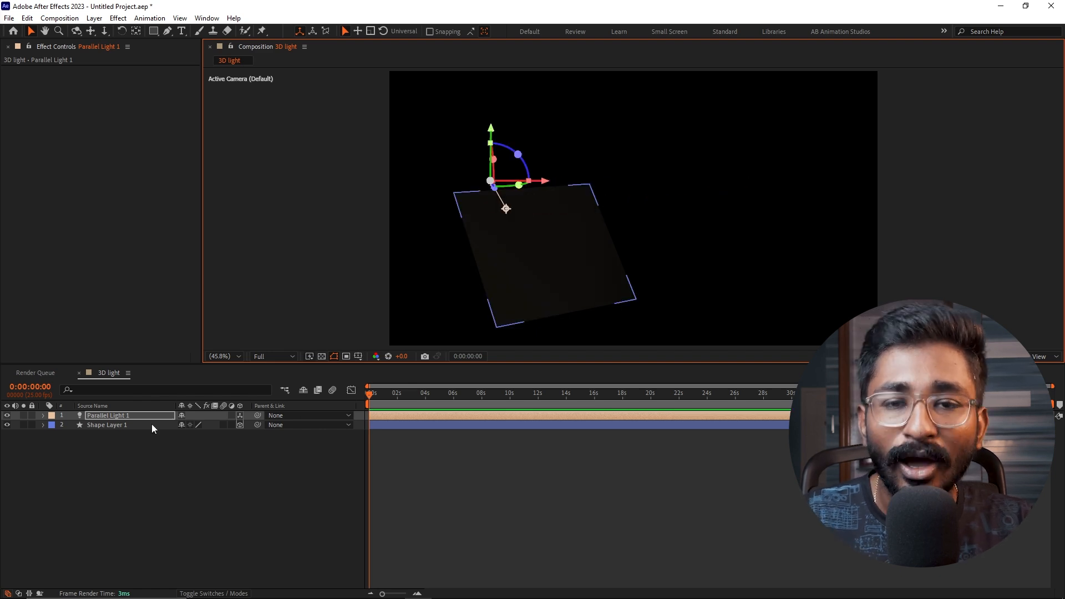
- Raise the parallel light's intensity to 434%, reduce its radius and move the light back to the right along X
{"action": "left_click", "coordinate": [44, 415]}
{"action": "left_click", "coordinate": [53, 435]}
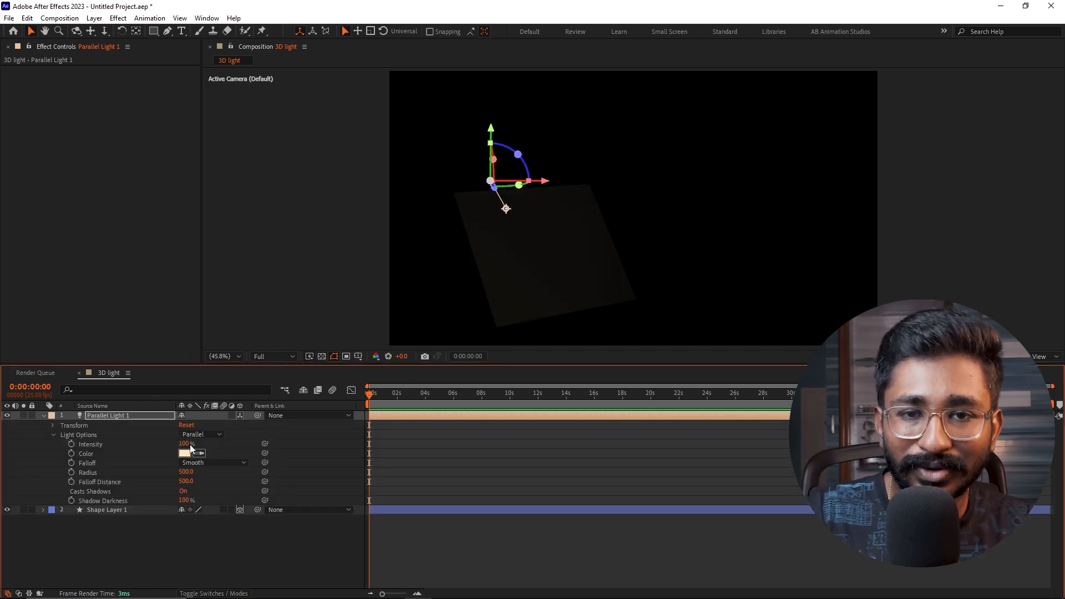
{"action": "left_click_drag", "start_coordinate": [186, 442], "coordinate": [370, 441]}
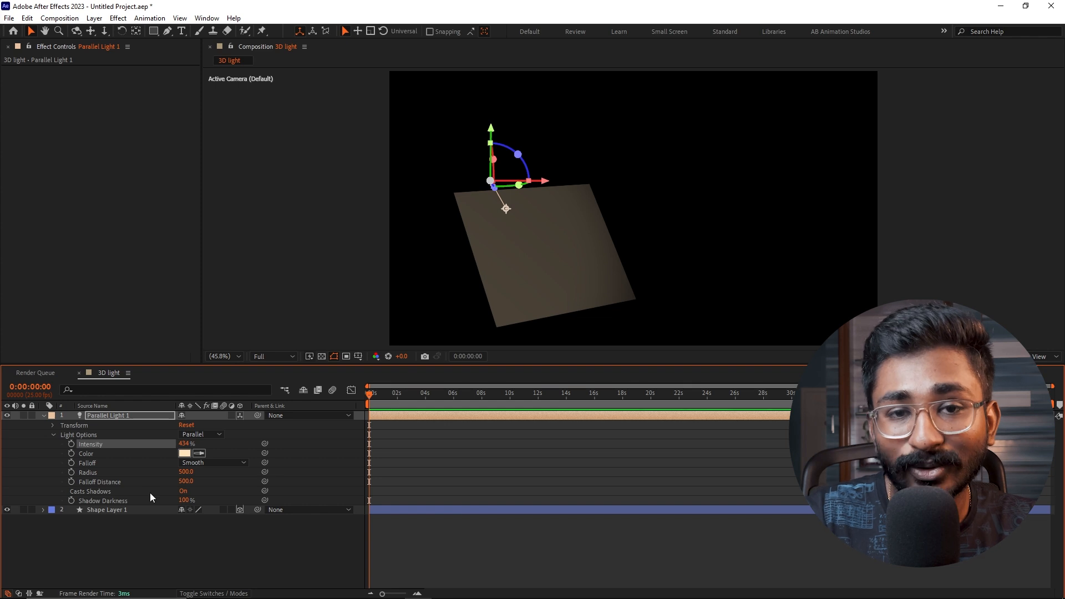
{"action": "left_click_drag", "start_coordinate": [155, 470], "coordinate": [19, 472]}
{"action": "left_click_drag", "start_coordinate": [540, 181], "coordinate": [644, 200]}
- Change the light type to Spot and reposition the light over the gray shape
{"action": "left_click", "coordinate": [213, 435]}
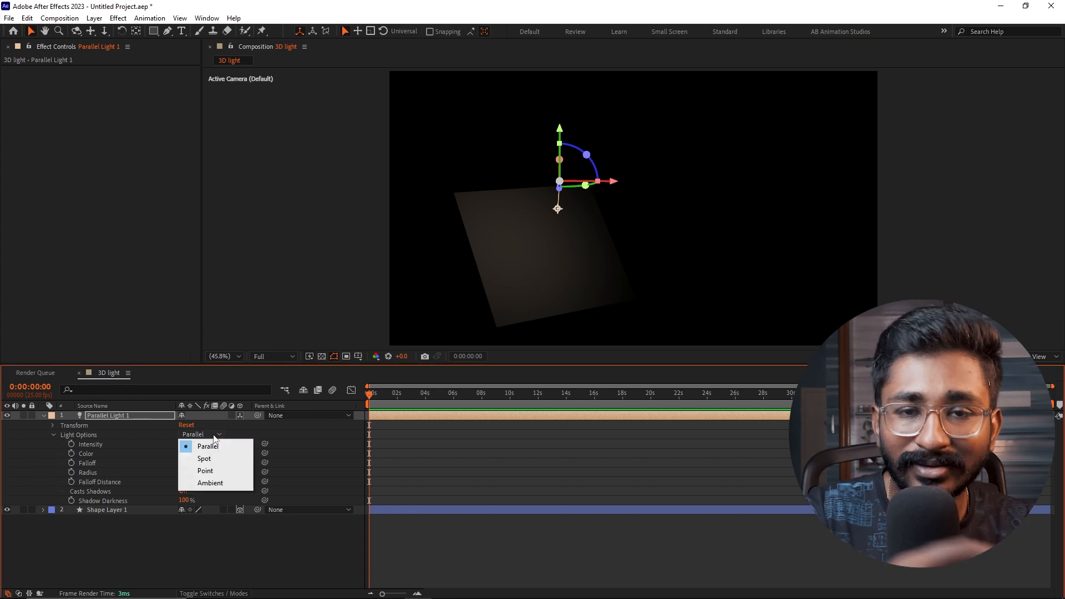
{"action": "left_click", "coordinate": [214, 459]}
{"action": "left_click_drag", "start_coordinate": [559, 142], "coordinate": [430, 173]}
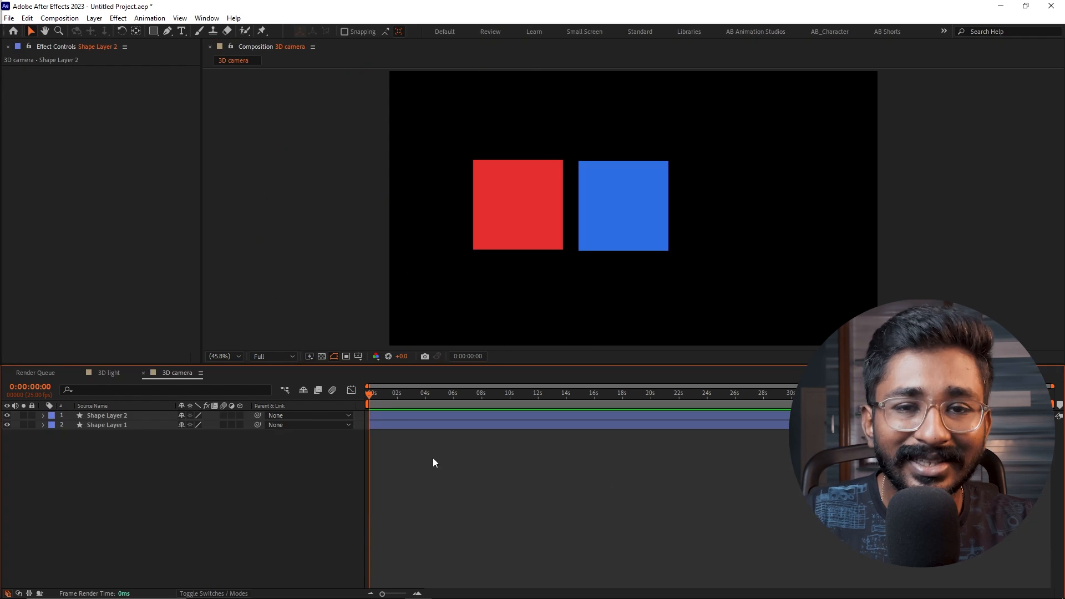
- Turn Shape Layer 1 and Shape Layer 2 into 3D layers in the 3D camera composition
{"action": "right_click", "coordinate": [219, 474]}
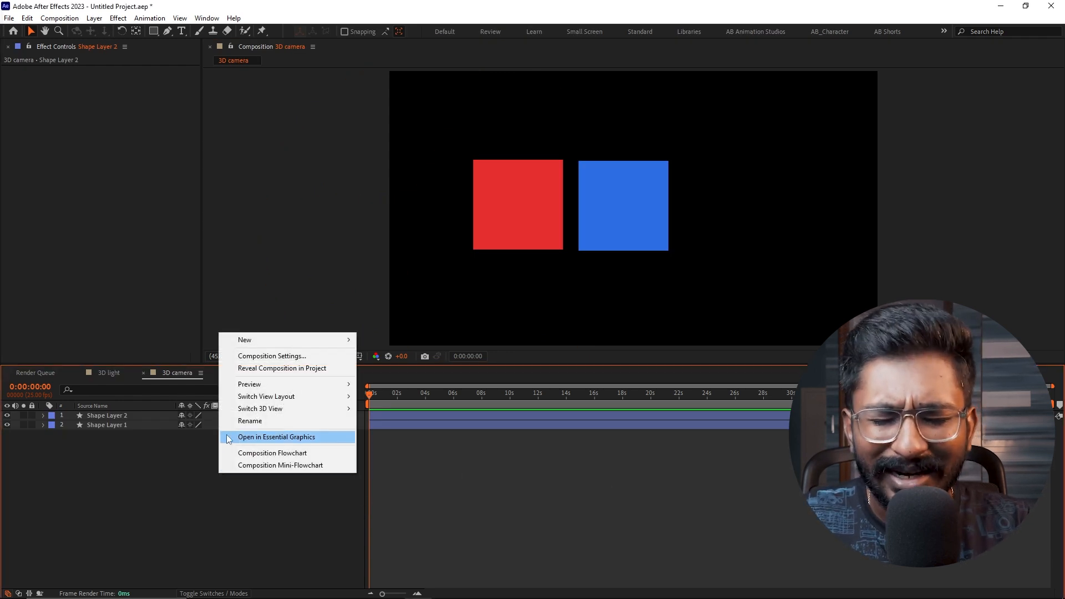
{"action": "left_click", "coordinate": [171, 452]}
{"action": "left_click_drag", "start_coordinate": [240, 415], "coordinate": [240, 424]}
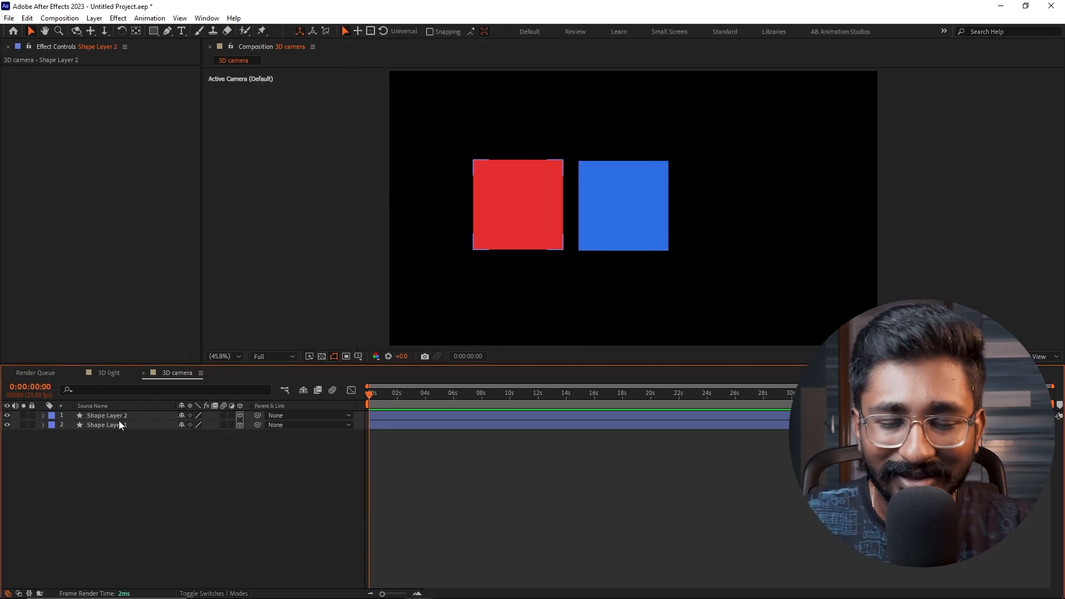
- Offset the squares in depth, moving the blue one closer and to the right and the red one farther back and to the right
{"action": "left_click", "coordinate": [118, 419]}
{"action": "left_click_drag", "start_coordinate": [622, 208], "coordinate": [619, 235]}
{"action": "left_click_drag", "start_coordinate": [671, 213], "coordinate": [749, 208]}
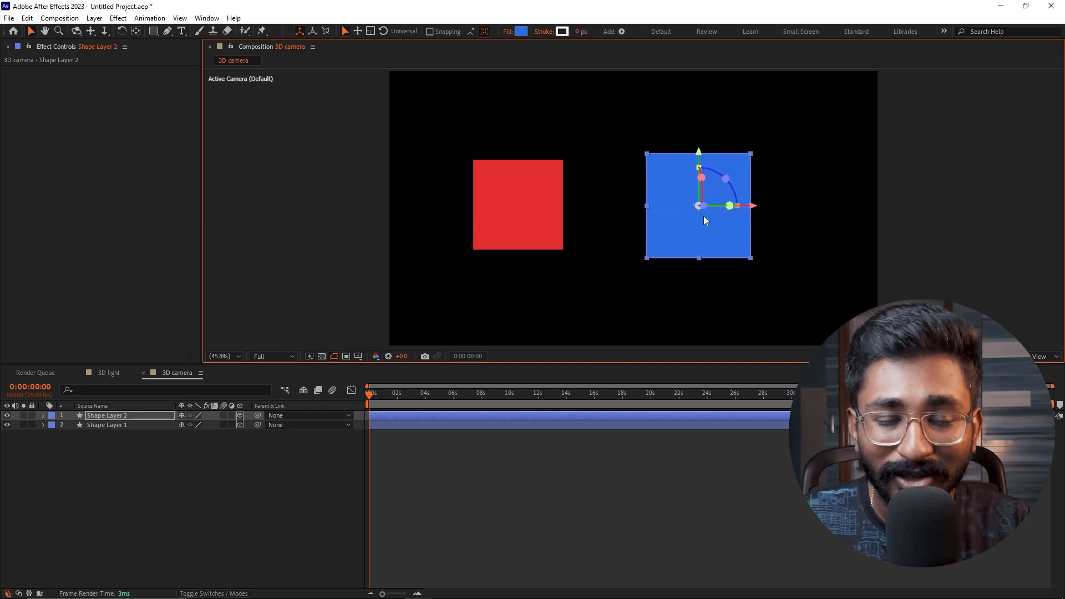
{"action": "left_click", "coordinate": [477, 222]}
{"action": "left_click_drag", "start_coordinate": [513, 205], "coordinate": [556, 209]}
- Add a two-node camera layer with the 50mm preset to the 3D camera composition
{"action": "left_click", "coordinate": [173, 477]}
{"action": "right_click", "coordinate": [164, 475]}
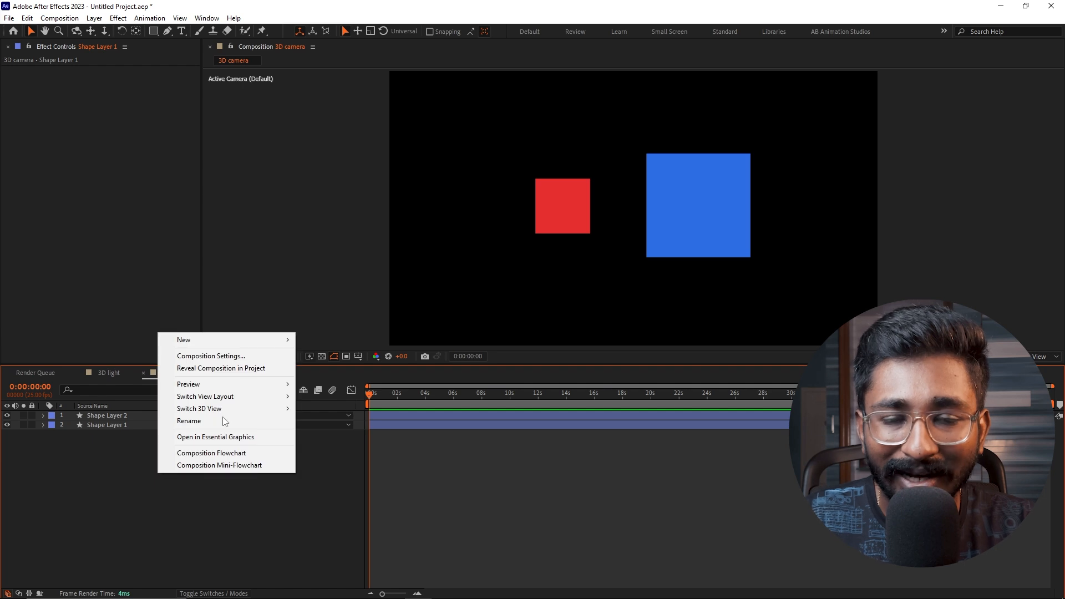
{"action": "mouse_move", "coordinate": [263, 345]}
{"action": "left_click", "coordinate": [333, 393]}
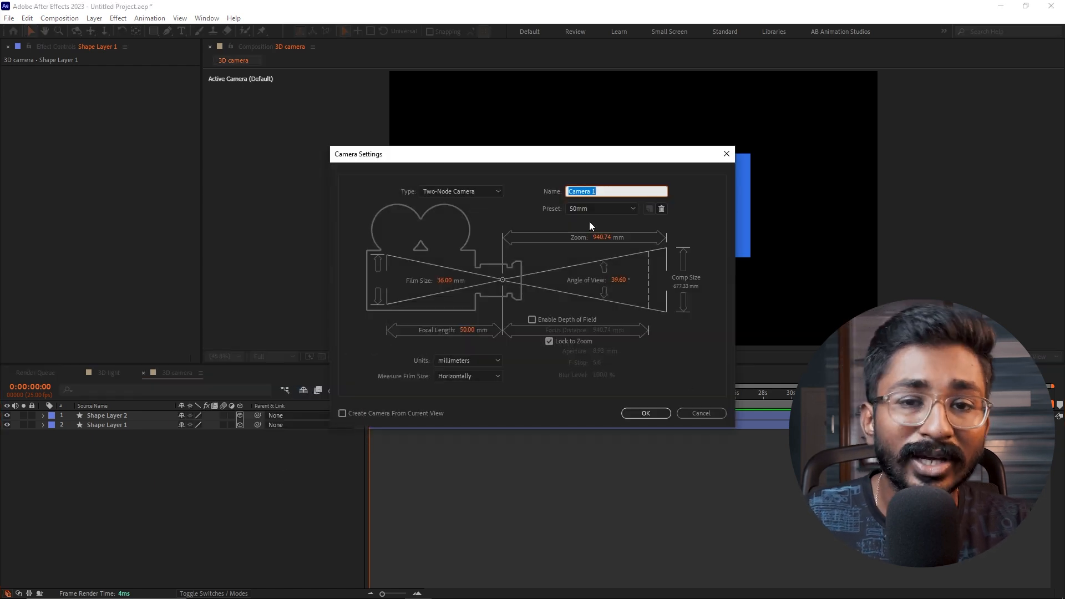
{"action": "left_click", "coordinate": [659, 414]}
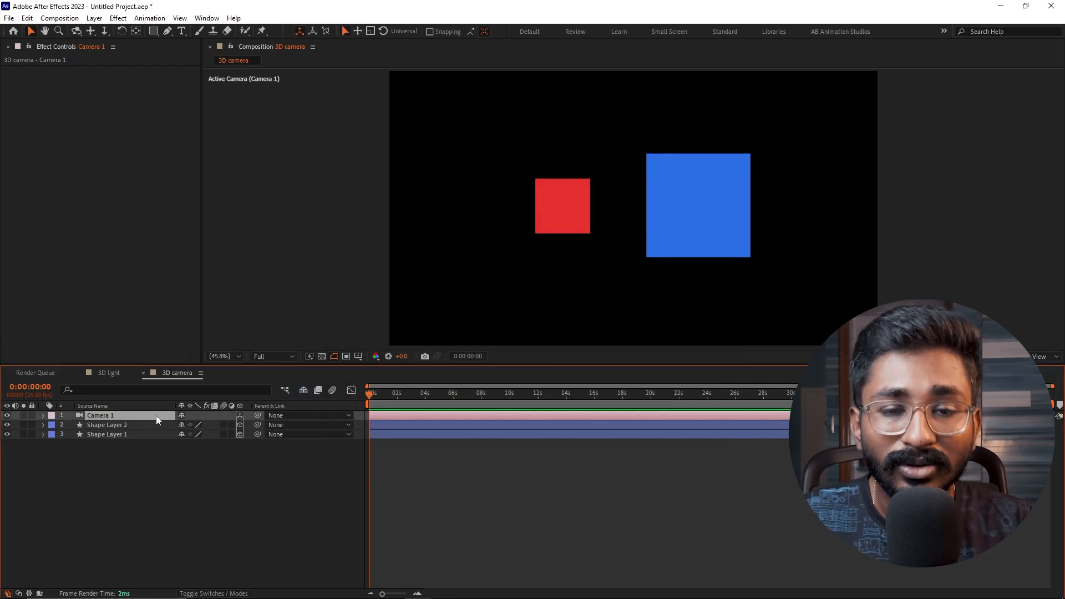
- Move the camera toward the squares along Z to -1464.7
{"action": "key", "text": "p"}
{"action": "mouse_move", "coordinate": [220, 426]}
{"action": "left_mouse_down"}
{"action": "mouse_move", "coordinate": [333, 332]}
{"action": "mouse_move", "coordinate": [547, 203]}
{"action": "mouse_move", "coordinate": [532, 219]}
{"action": "left_mouse_up"}
{"action": "left_click", "coordinate": [521, 208]}
- Turn on the camera's depth of field with aperture 333.3 pixels, blur level 213% and focus distance 4419.7 pixels
{"action": "left_click", "coordinate": [105, 416]}
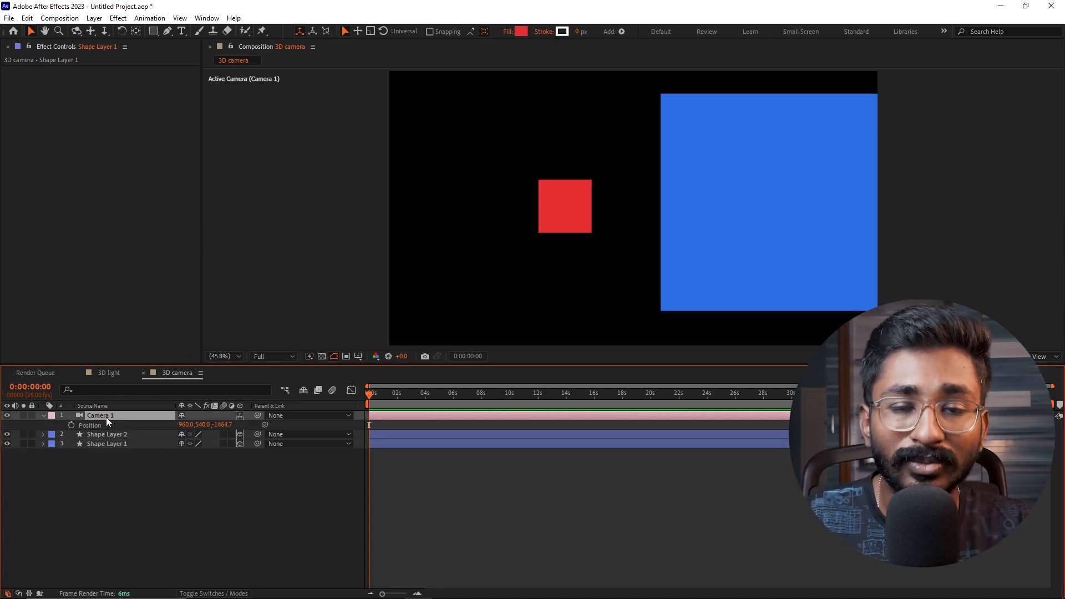
{"action": "key", "text": "a"}
{"action": "key", "text": "a"}
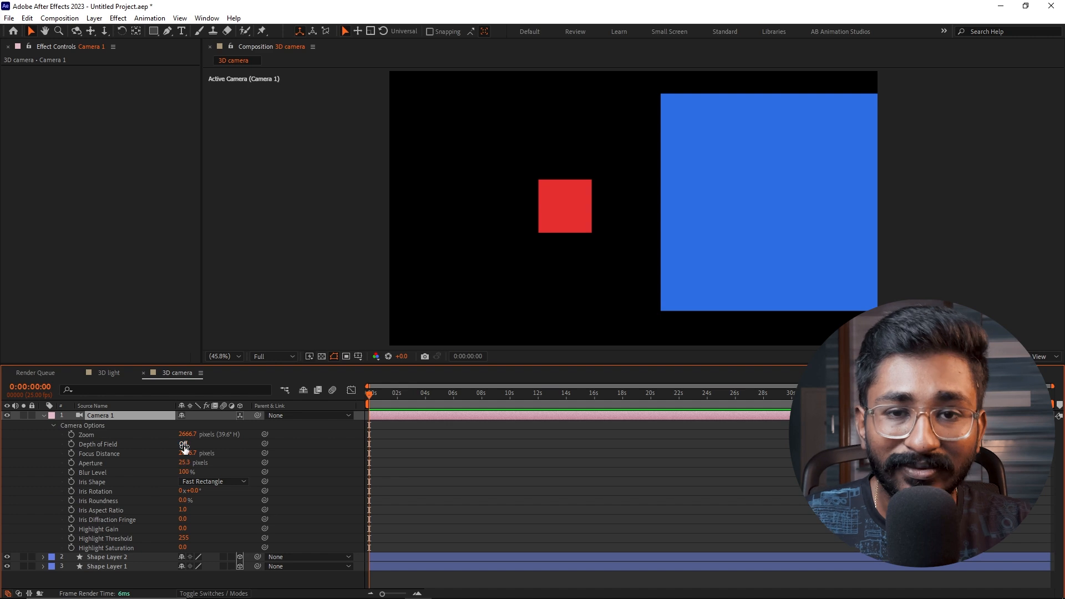
{"action": "left_click", "coordinate": [183, 444]}
{"action": "left_click_drag", "start_coordinate": [187, 458], "coordinate": [99, 459]}
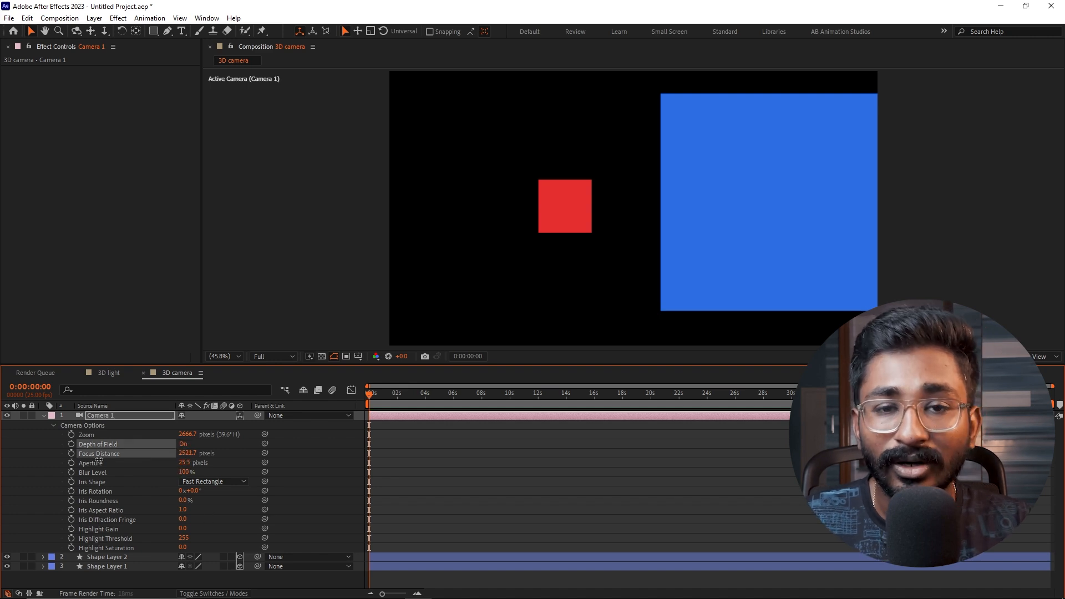
{"action": "left_click_drag", "start_coordinate": [201, 459], "coordinate": [353, 457]}
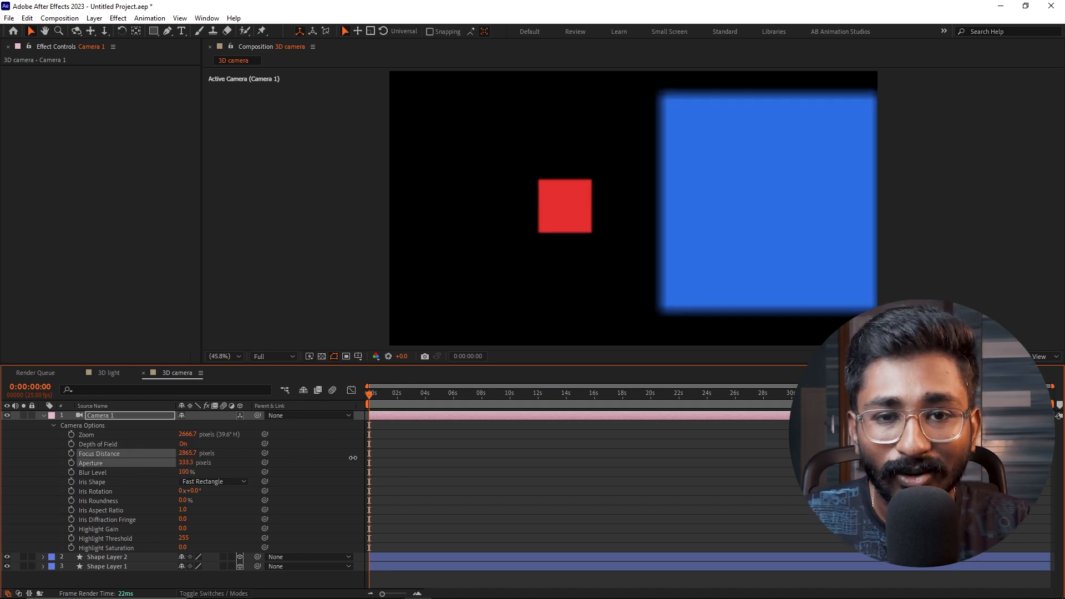
{"action": "left_click_drag", "start_coordinate": [178, 470], "coordinate": [247, 471]}
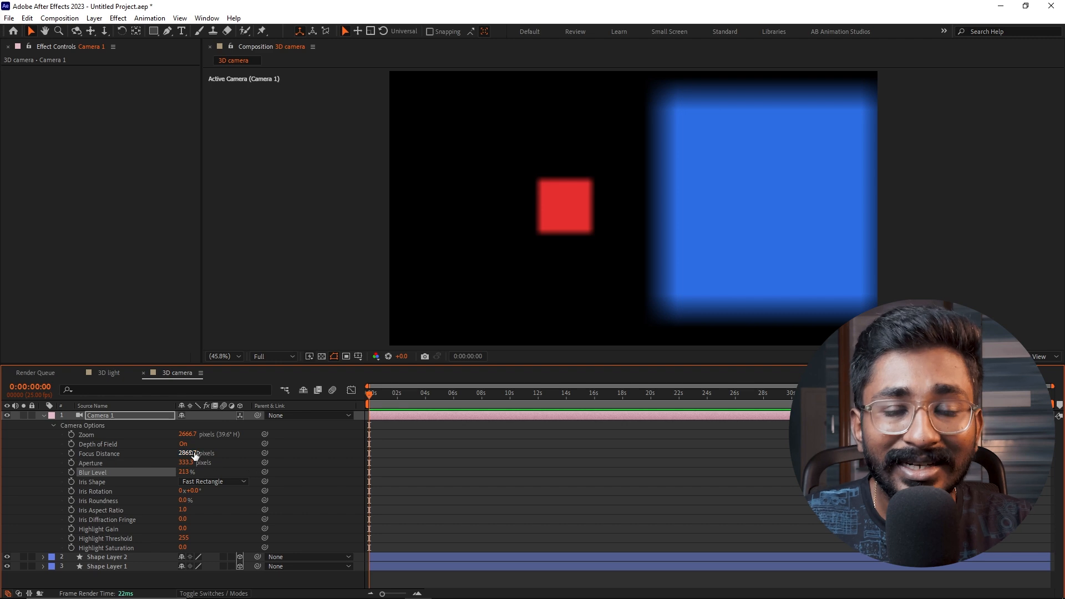
{"action": "left_click_drag", "start_coordinate": [187, 453], "coordinate": [277, 457]}
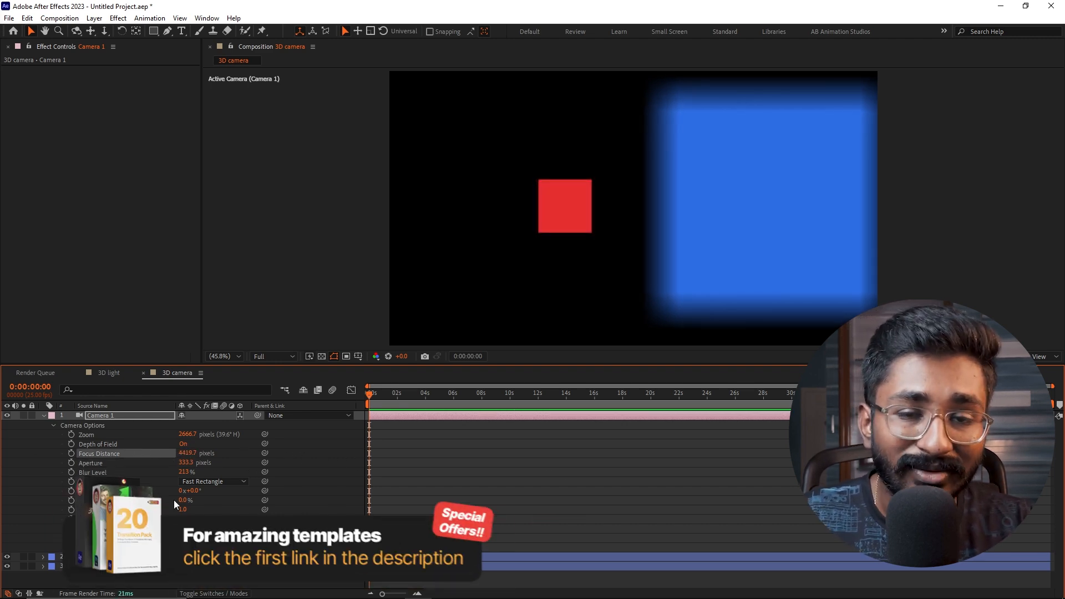
- Move the camera to Z -1586.7 and tilt it slightly upward about X, collapsing its properties
{"action": "key", "text": "shift+p"}
{"action": "mouse_move", "coordinate": [224, 427]}
{"action": "left_mouse_down"}
{"action": "mouse_move", "coordinate": [200, 443]}
{"action": "mouse_move", "coordinate": [412, 465]}
{"action": "mouse_move", "coordinate": [716, 468]}
{"action": "mouse_move", "coordinate": [465, 466]}
{"action": "mouse_move", "coordinate": [213, 484]}
{"action": "left_mouse_up"}
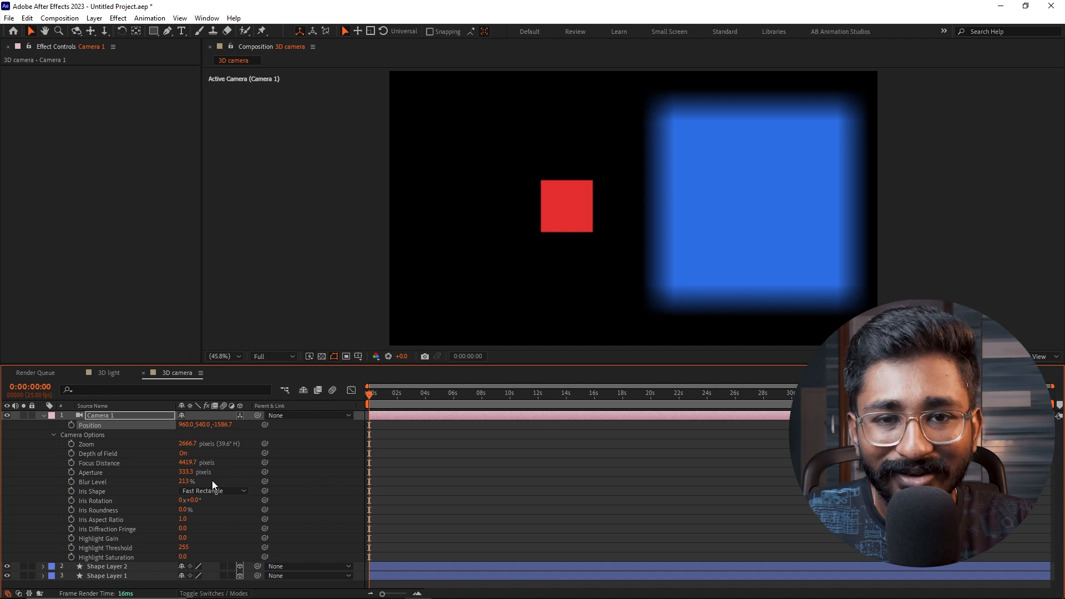
{"action": "key", "text": "shift+r"}
{"action": "mouse_move", "coordinate": [194, 444]}
{"action": "left_mouse_down"}
{"action": "mouse_move", "coordinate": [233, 444]}
{"action": "mouse_move", "coordinate": [192, 444]}
{"action": "mouse_move", "coordinate": [169, 462]}
{"action": "mouse_move", "coordinate": [191, 461]}
{"action": "left_mouse_up"}
{"action": "left_click", "coordinate": [447, 473]}
{"action": "key", "text": "u"}
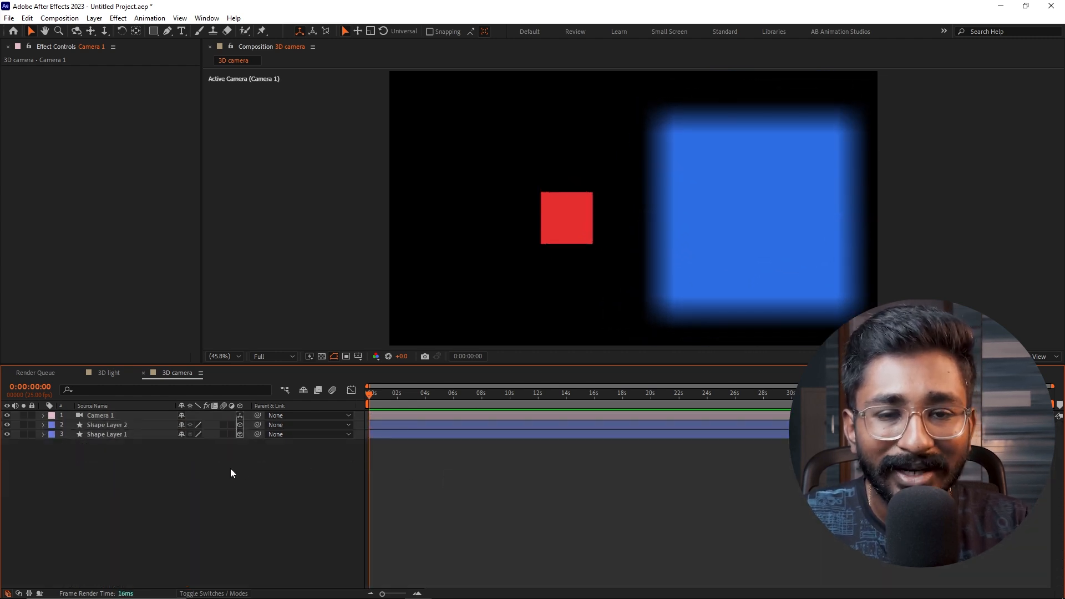
- Add a null object, make it a 3D layer and parent the camera to it
{"action": "key", "text": "ctrl+alt+shift+y"}
{"action": "left_click", "coordinate": [127, 423]}
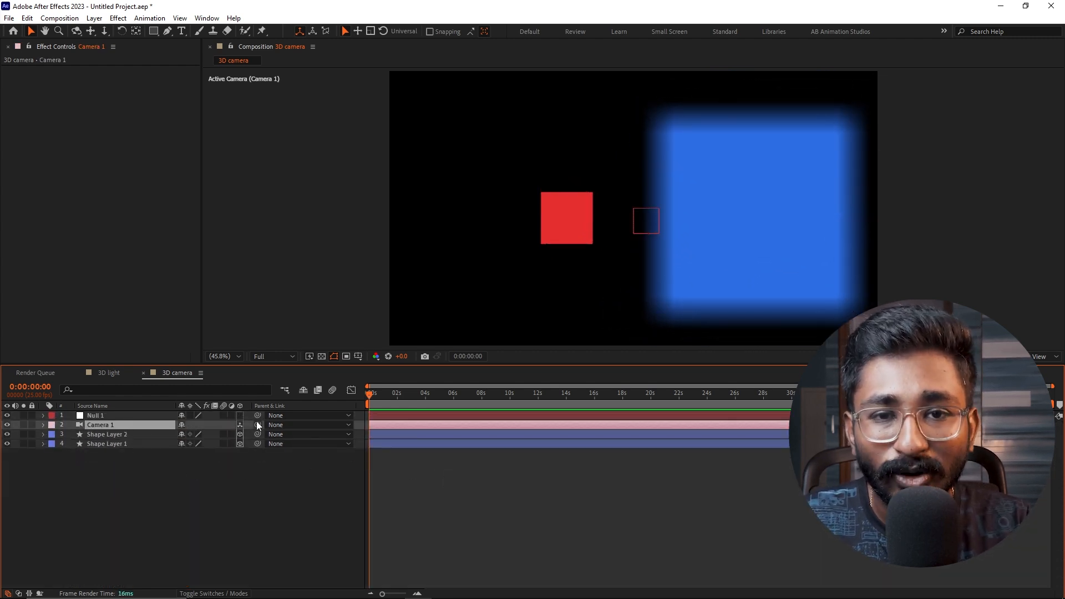
{"action": "left_click", "coordinate": [239, 415]}
{"action": "left_click_drag", "start_coordinate": [257, 425], "coordinate": [136, 433]}
- Move the camera view by setting the null's position to 874, 314, 0
{"action": "left_click", "coordinate": [127, 415]}
{"action": "key", "text": "p"}
{"action": "left_click_drag", "start_coordinate": [201, 425], "coordinate": [573, 521]}
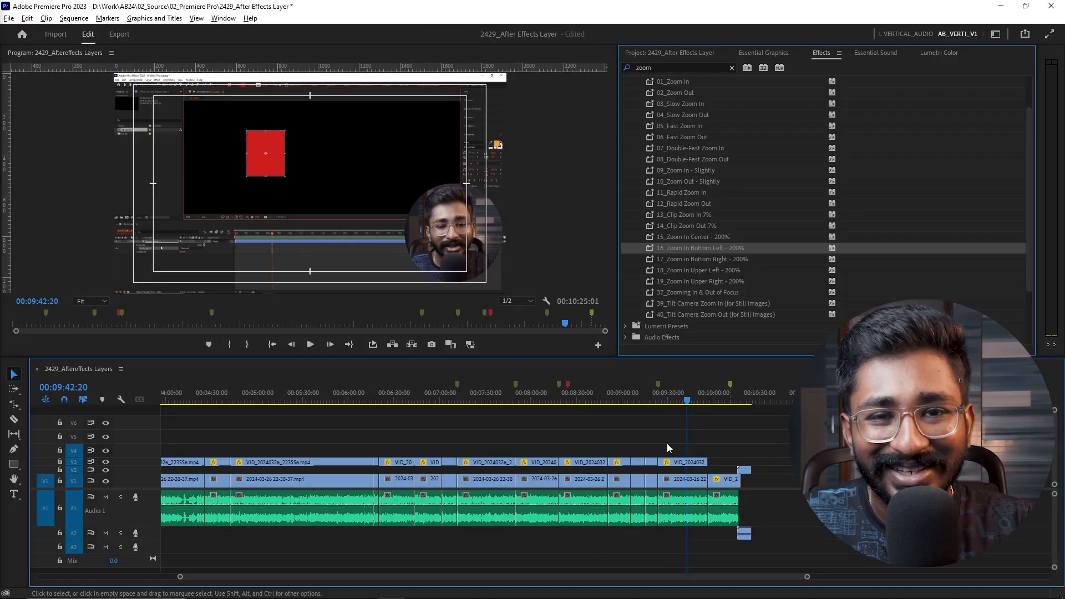
- Draw a blue rectangle in the Shape layer composition and convert its rectangle path to a Bezier path
{"action": "key", "text": "alt+Tab"}
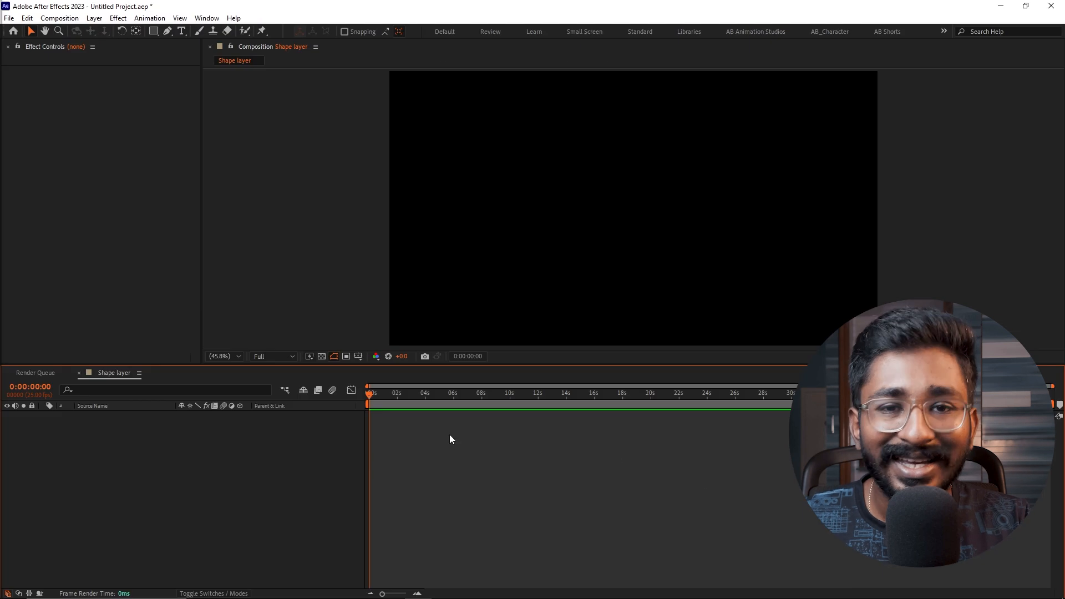
{"action": "left_click", "coordinate": [153, 31]}
{"action": "left_click_drag", "start_coordinate": [505, 170], "coordinate": [688, 288]}
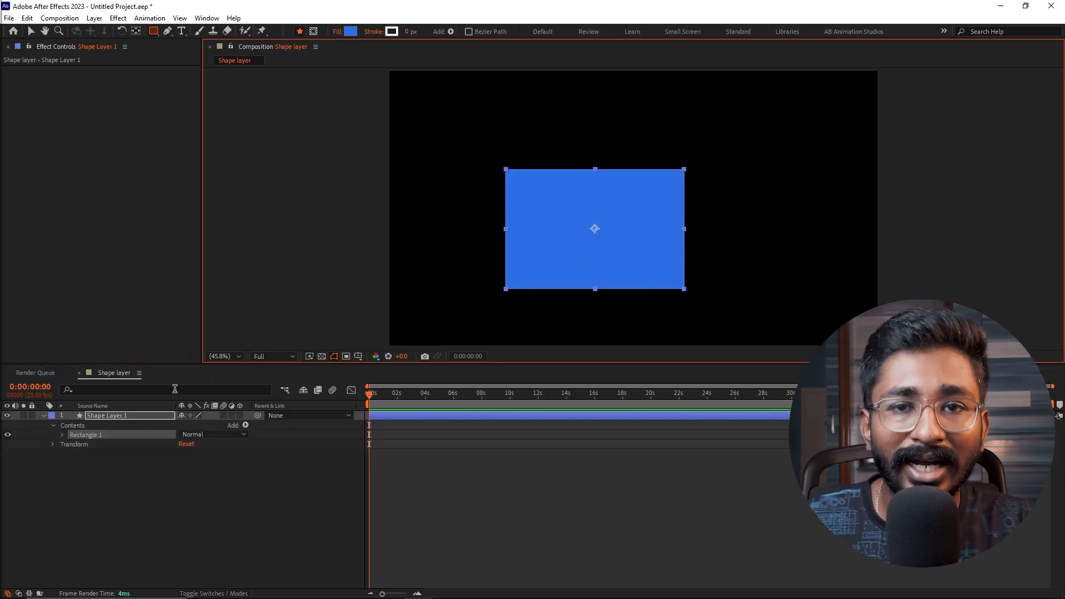
{"action": "left_click", "coordinate": [88, 435]}
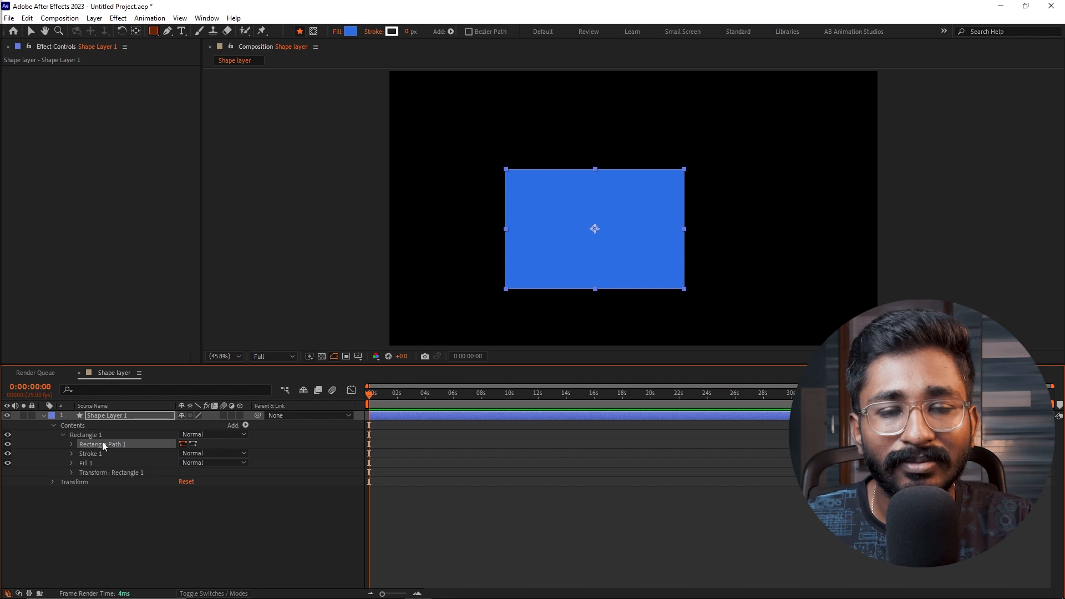
{"action": "right_click", "coordinate": [102, 441]}
{"action": "left_click", "coordinate": [144, 475]}
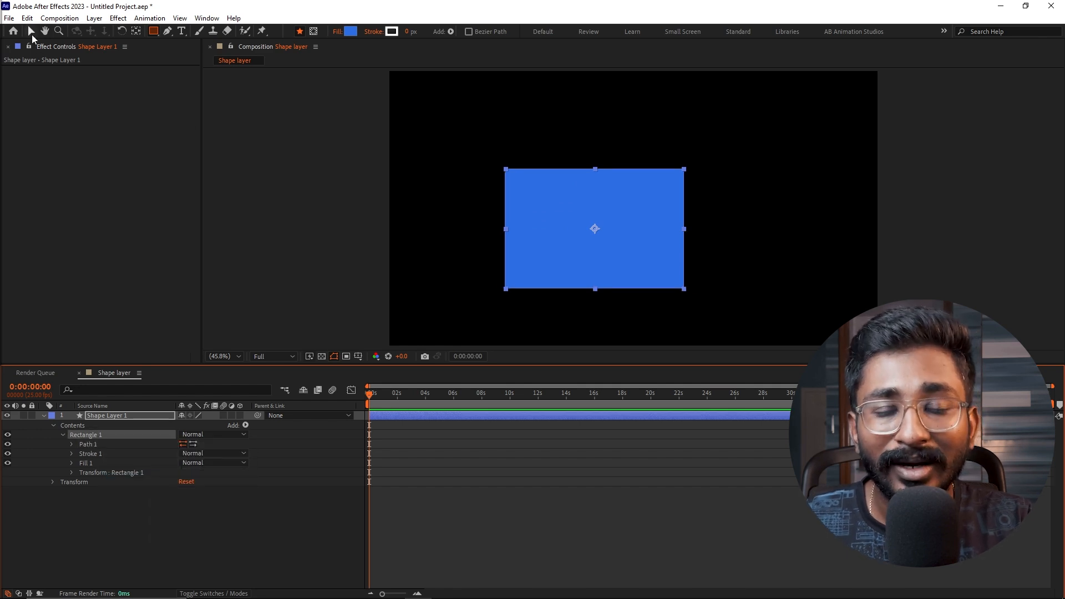
- Pull the path's upper-left vertex inward and turn it into a smooth curve point with the Convert Vertex tool
{"action": "left_click", "coordinate": [32, 34]}
{"action": "left_click", "coordinate": [504, 173]}
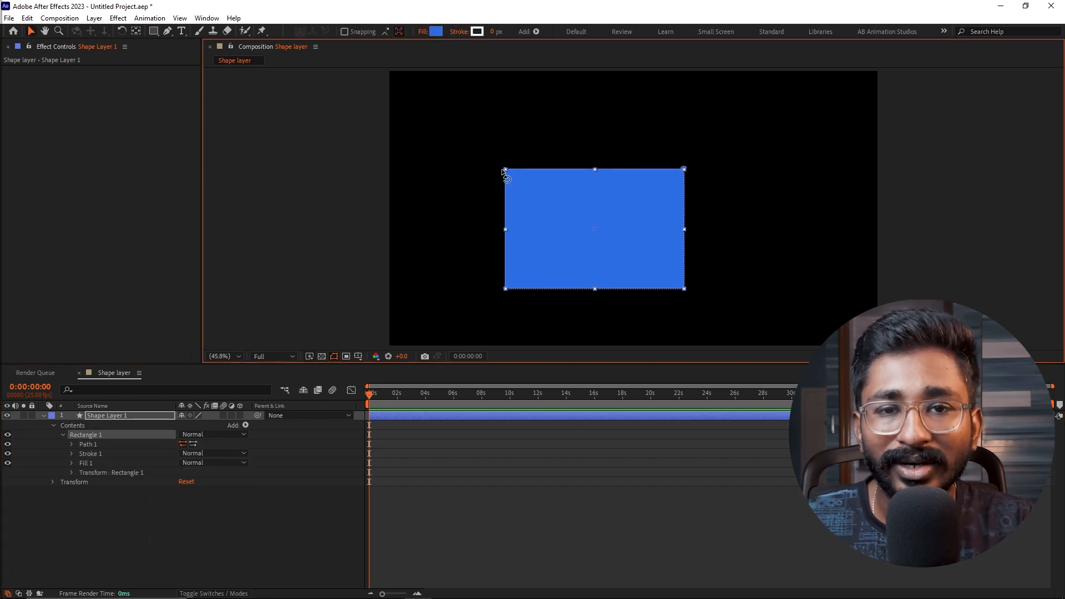
{"action": "left_click", "coordinate": [105, 445]}
{"action": "left_click_drag", "start_coordinate": [503, 170], "coordinate": [571, 222]}
{"action": "left_click", "coordinate": [169, 32]}
{"action": "left_click_drag", "start_coordinate": [172, 34], "coordinate": [205, 71]}
{"action": "left_click_drag", "start_coordinate": [574, 225], "coordinate": [502, 179]}
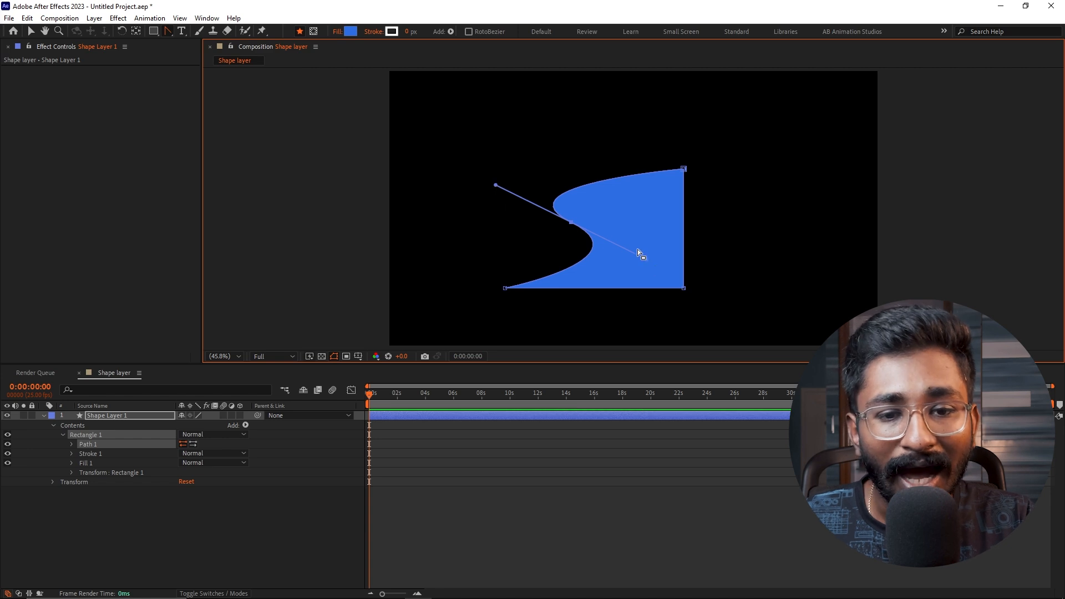
- Shift the curved vertex farther right and slightly up, and pull the path's upper-right vertex outward to the right
{"action": "key", "text": "v"}
{"action": "left_click_drag", "start_coordinate": [571, 223], "coordinate": [605, 222]}
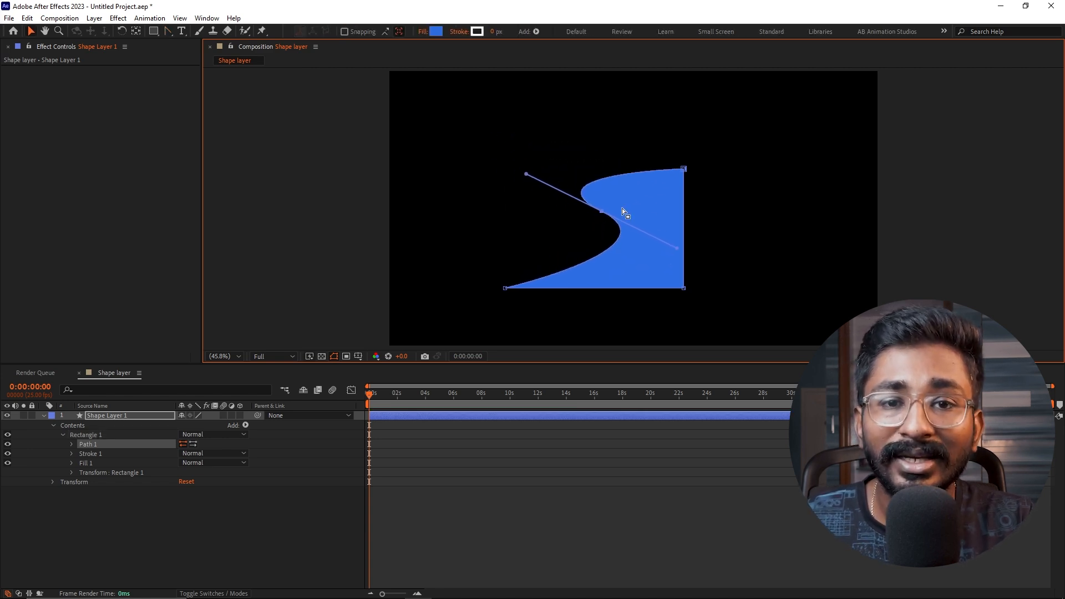
{"action": "left_click_drag", "start_coordinate": [682, 173], "coordinate": [791, 178]}
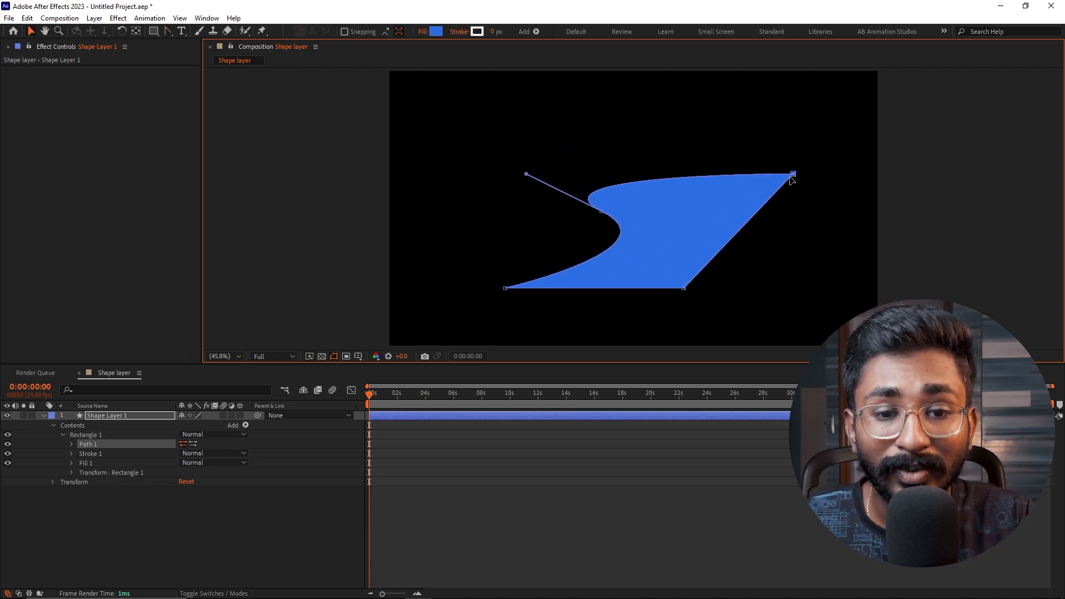
- Move the path's lower-right vertex to the upper left, smooth it with the Convert Vertex tool and reposition it inward
{"action": "left_click_drag", "start_coordinate": [684, 290], "coordinate": [343, 160]}
{"action": "left_click", "coordinate": [168, 30]}
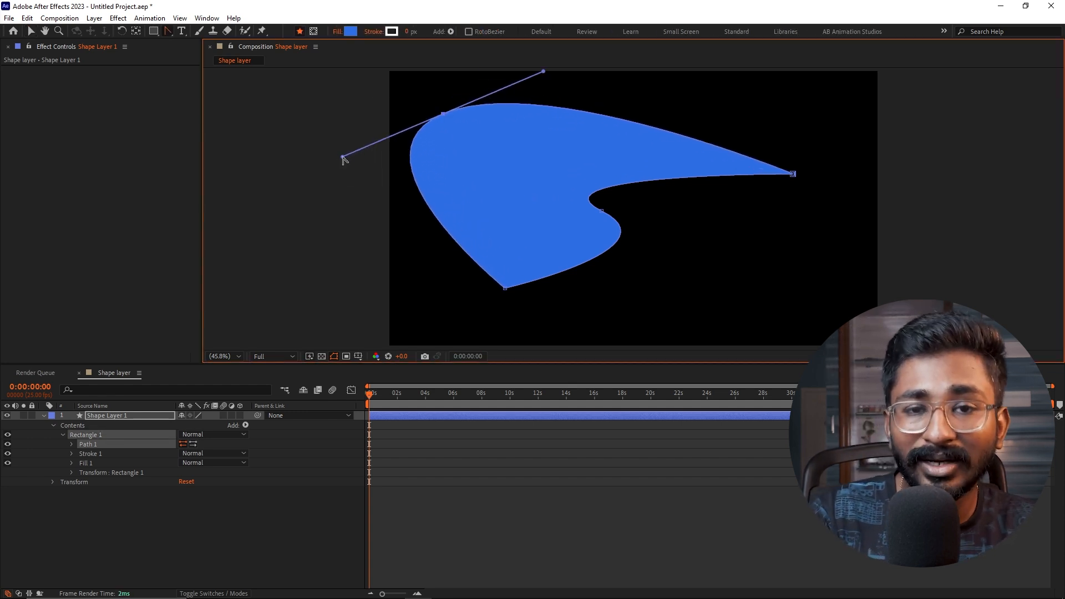
{"action": "key", "text": "v"}
{"action": "left_click_drag", "start_coordinate": [442, 114], "coordinate": [542, 166]}
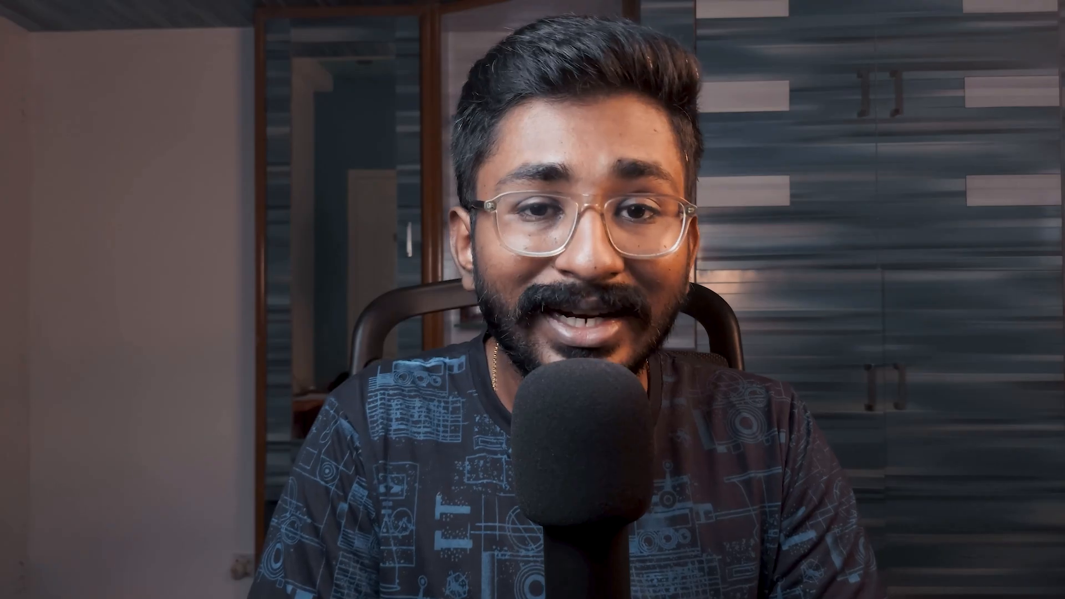